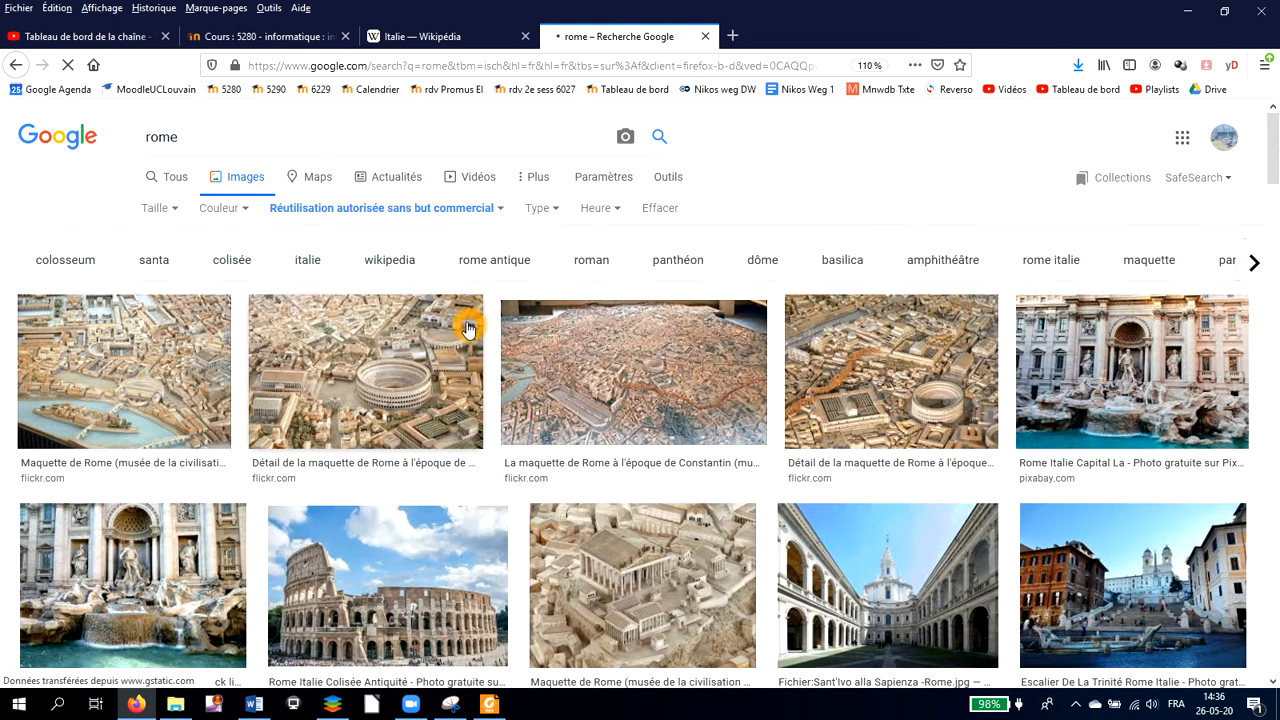
# - Look through the Rome image results and preview the Pixabay photo of the Colosseum
pyautogui.scroll(-2, 462, 488)
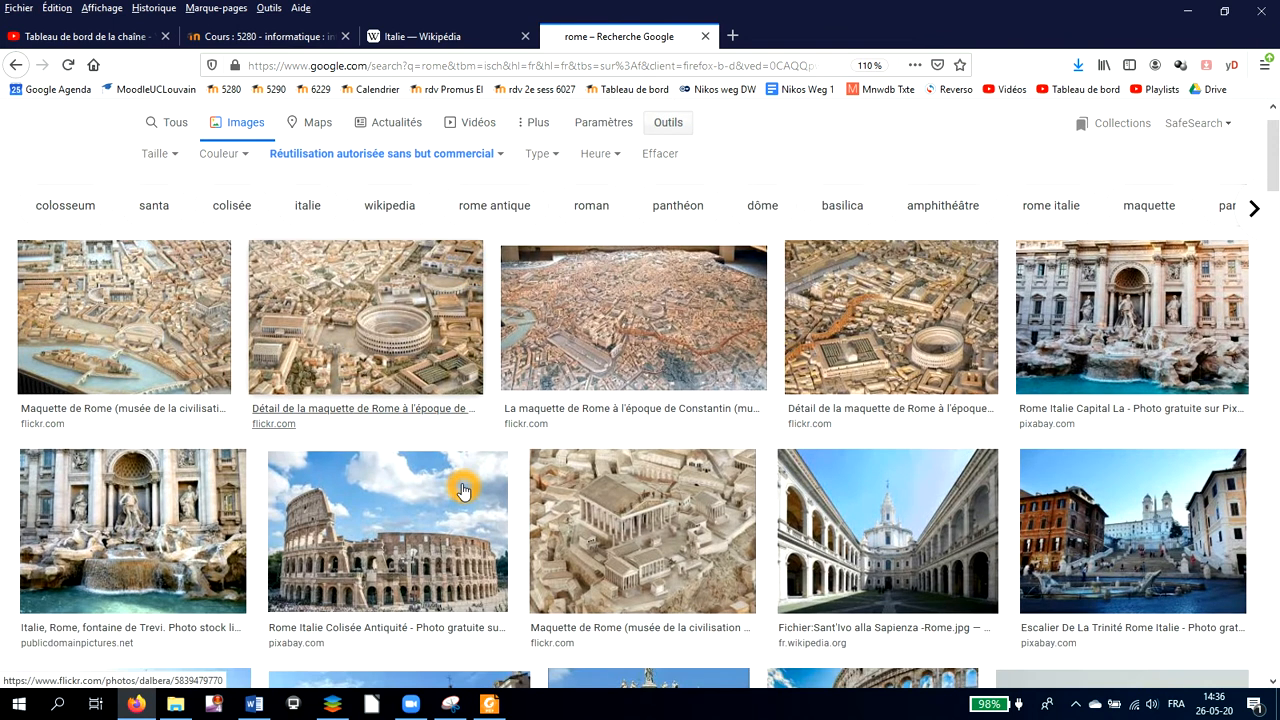
pyautogui.scroll(-4, 470, 488)
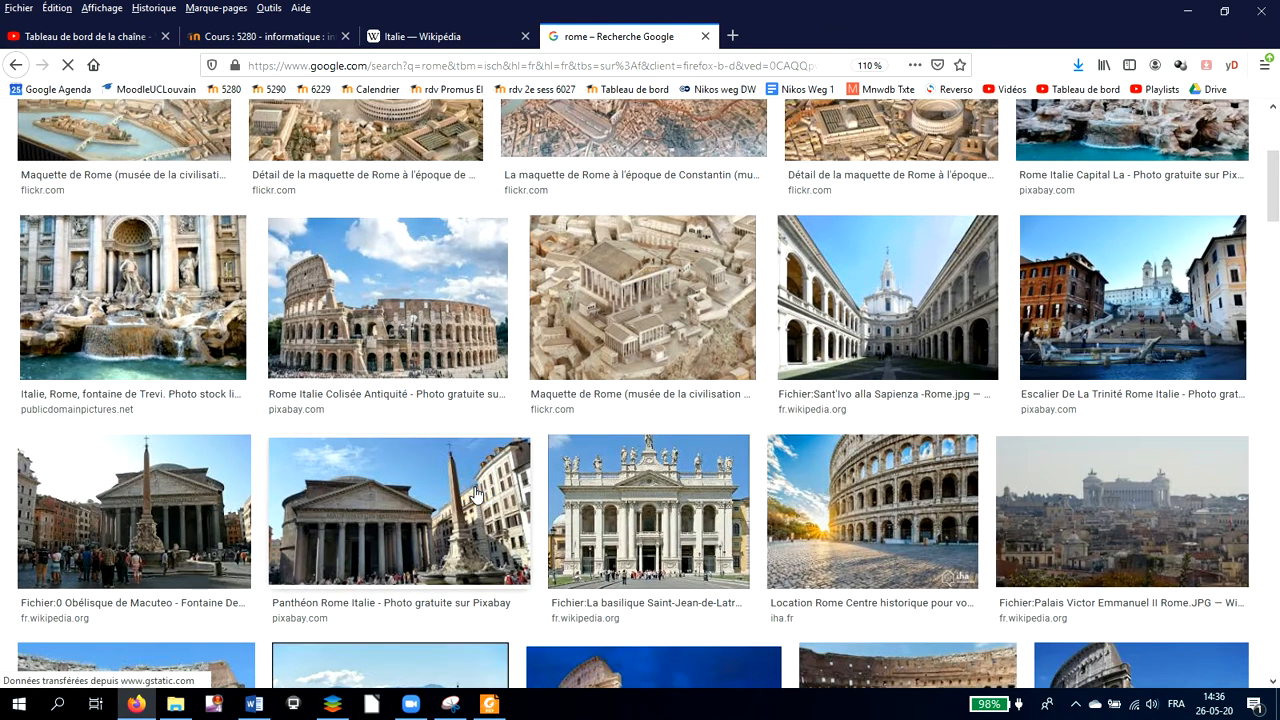
pyautogui.scroll(5, 425, 315)
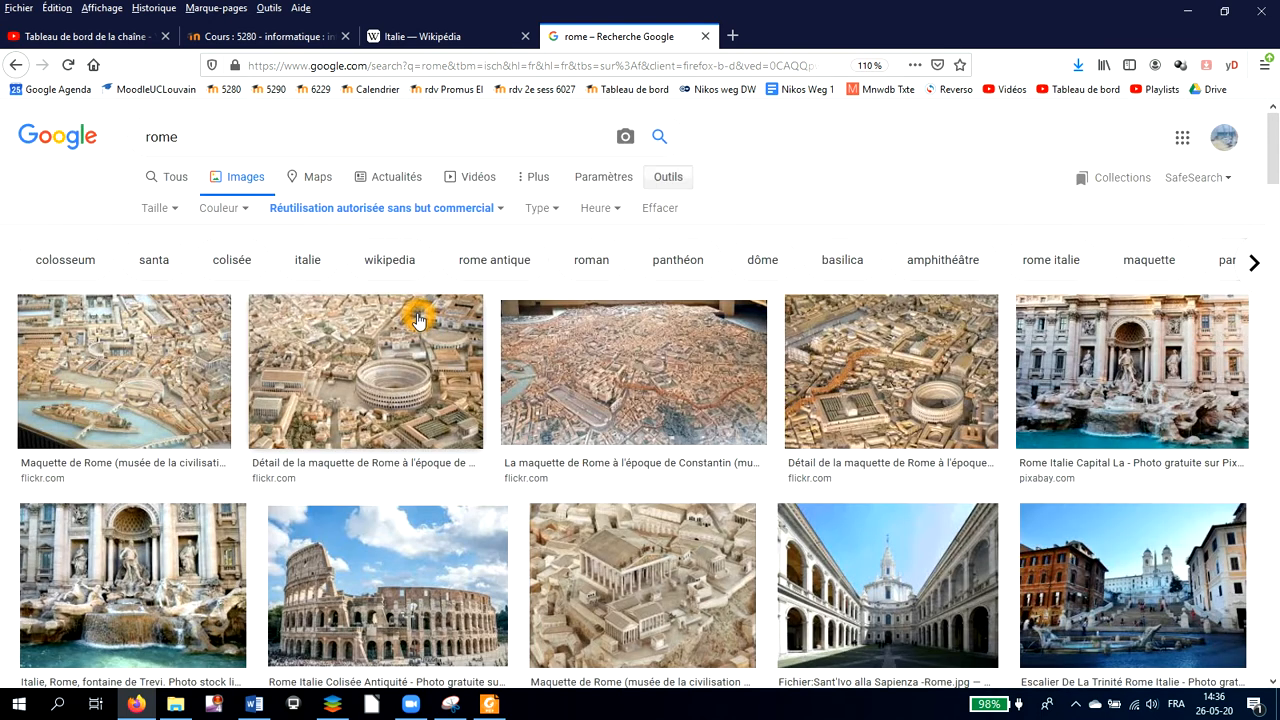
pyautogui.click(429, 575)
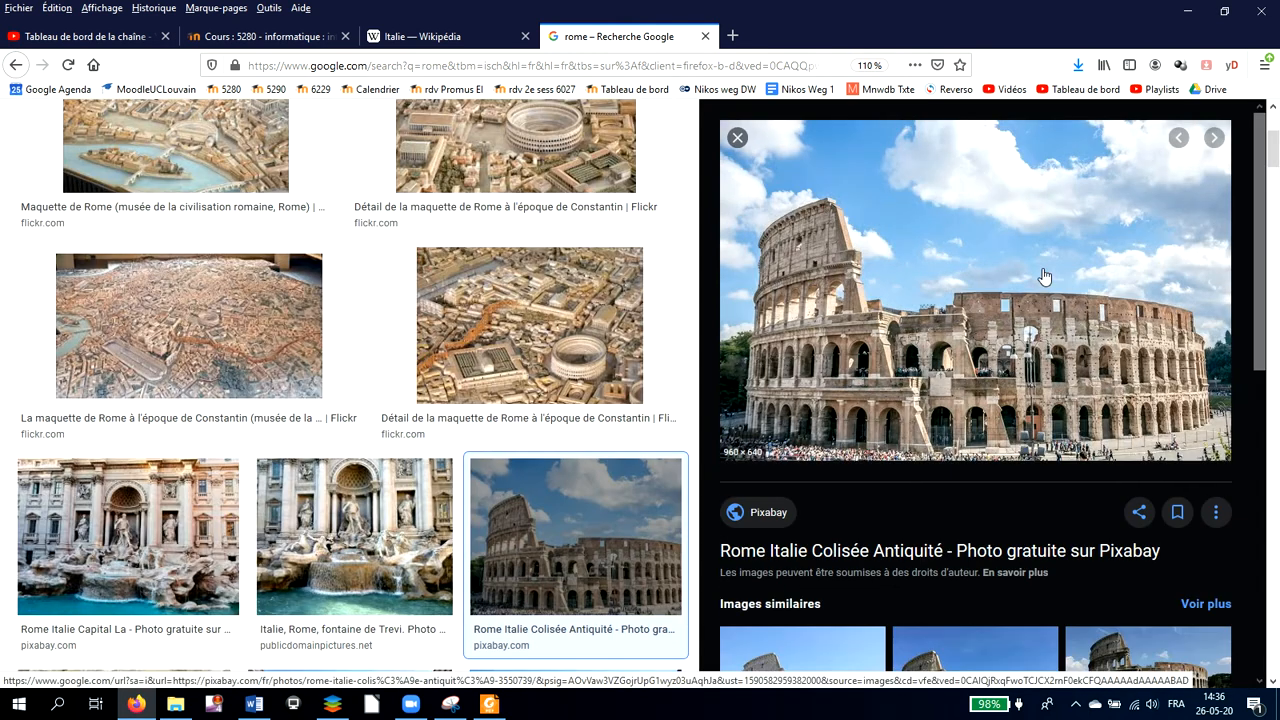
pyautogui.click(1042, 348)
pyautogui.click(1108, 322)
# - Save the Public Domain Pictures photo of the Trevi Fountain under a new name in the Exercices MAIL INTERNET WINDOWS folder
pyautogui.click(368, 545)
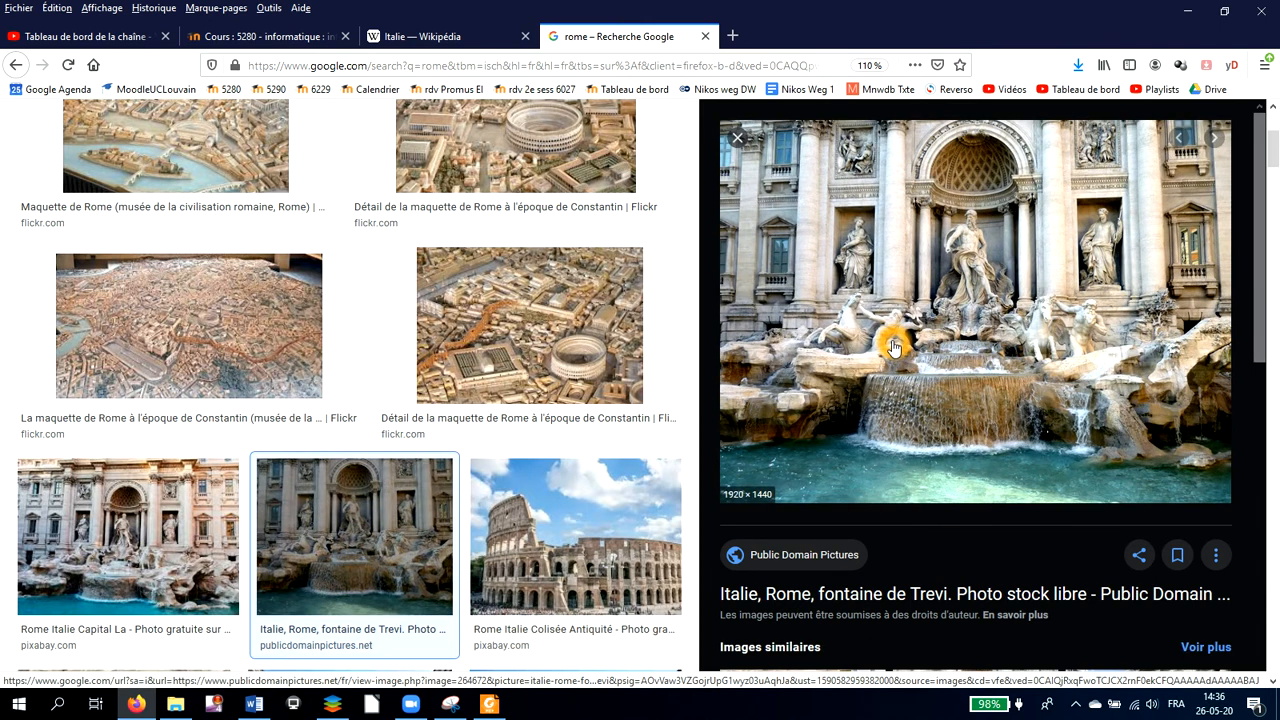
pyautogui.click(955, 291)
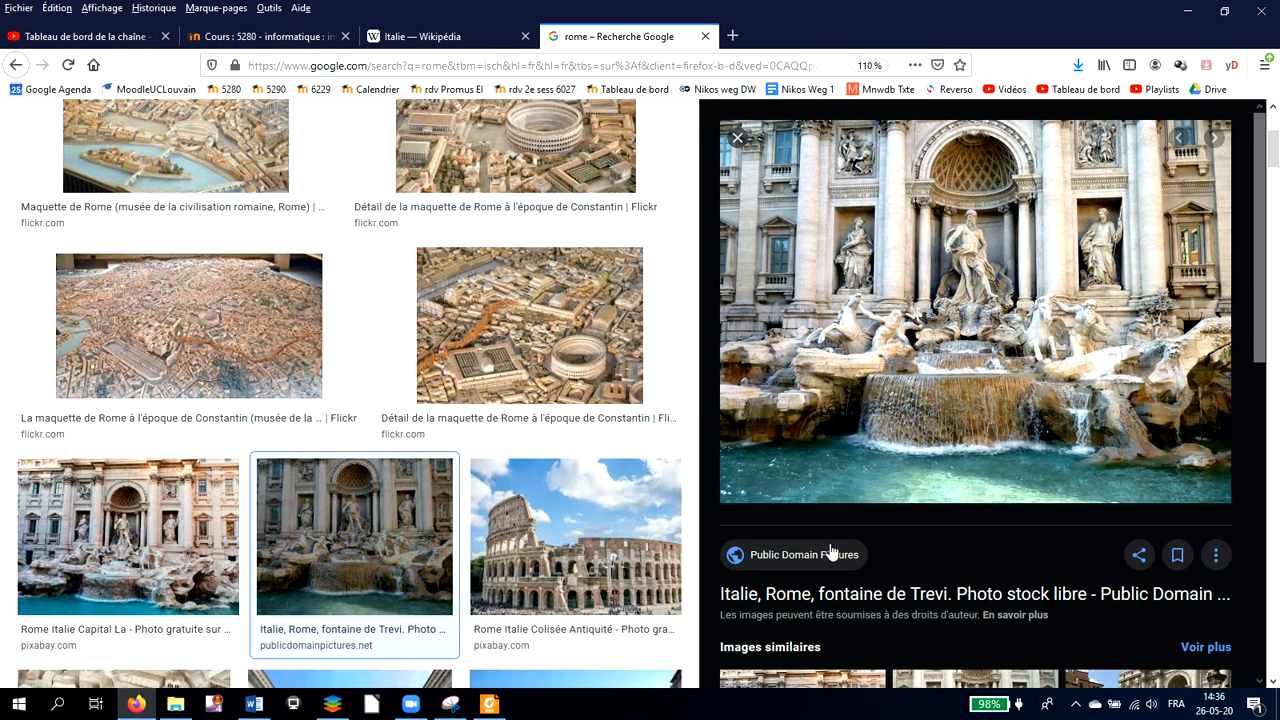
pyautogui.click(972, 286)
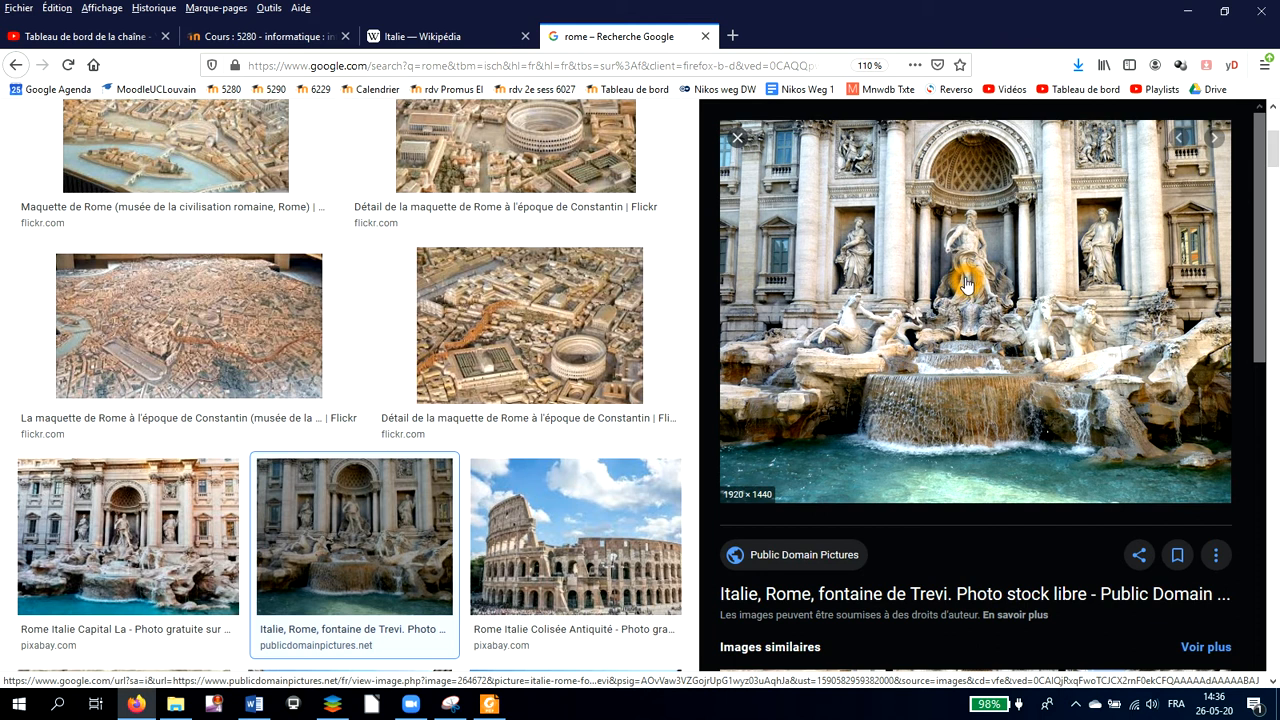
pyautogui.rightClick(966, 284)
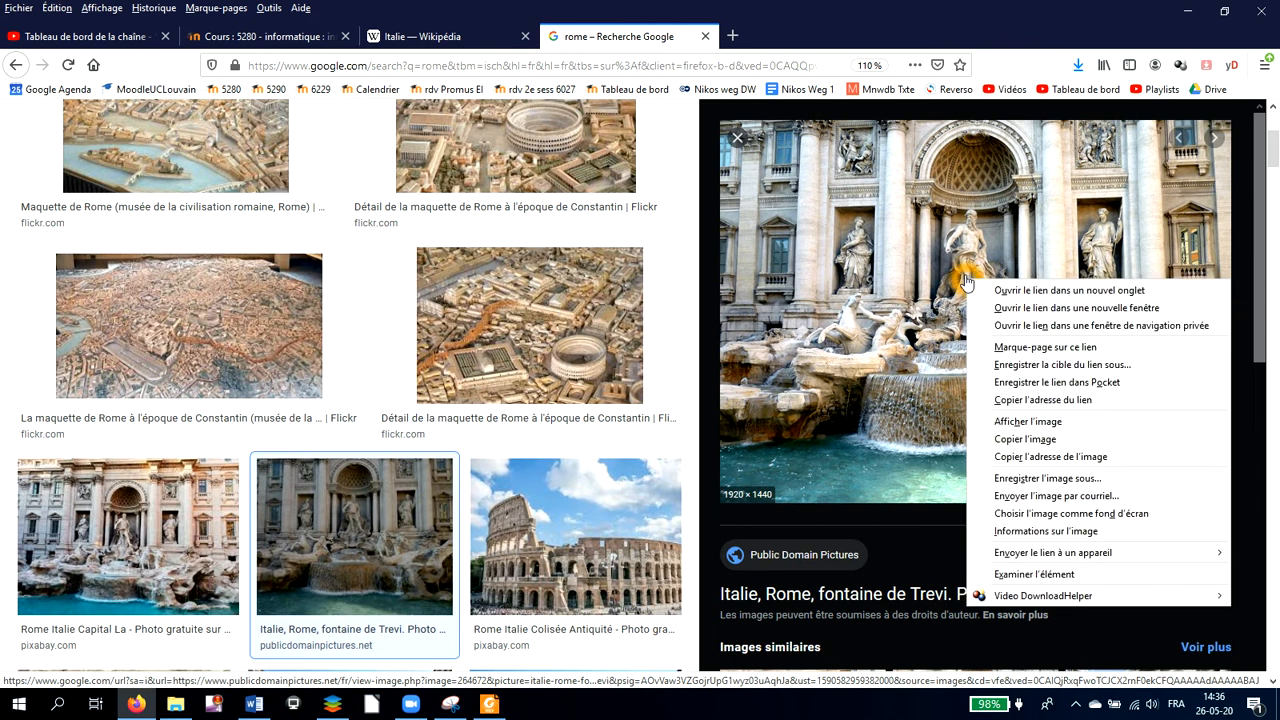
pyautogui.click(1022, 479)
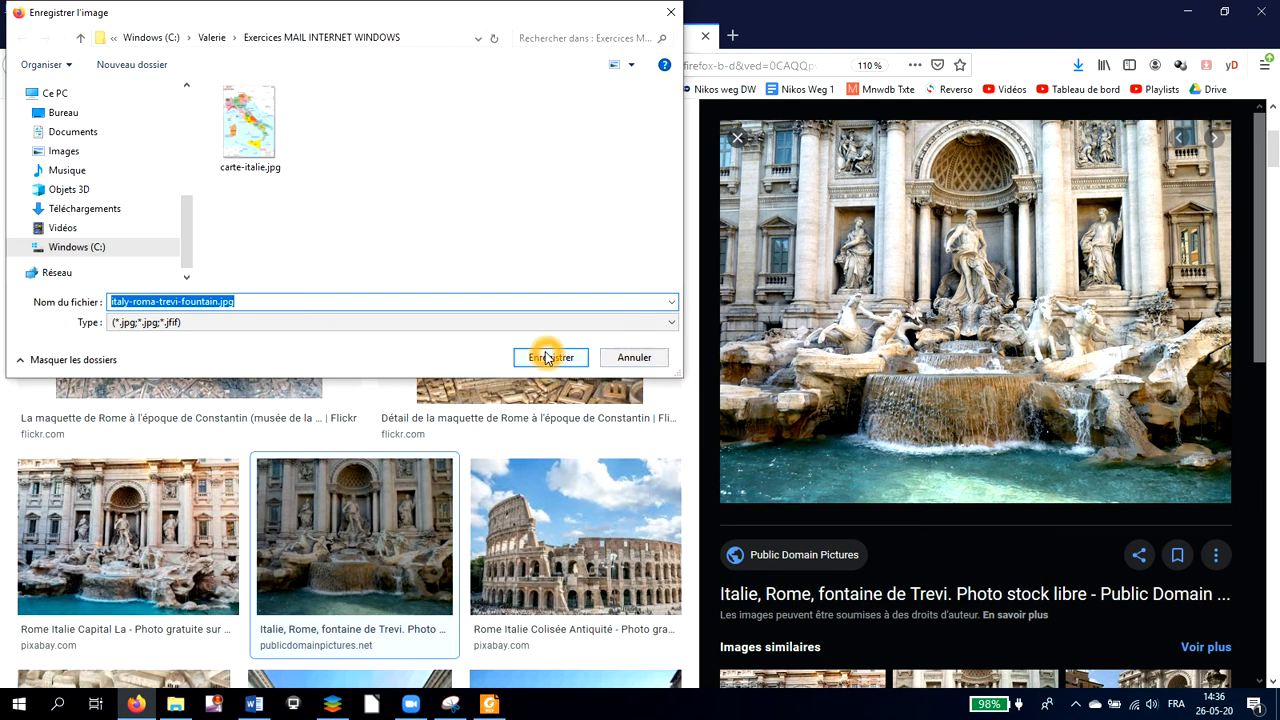
pyautogui.write('Capit')
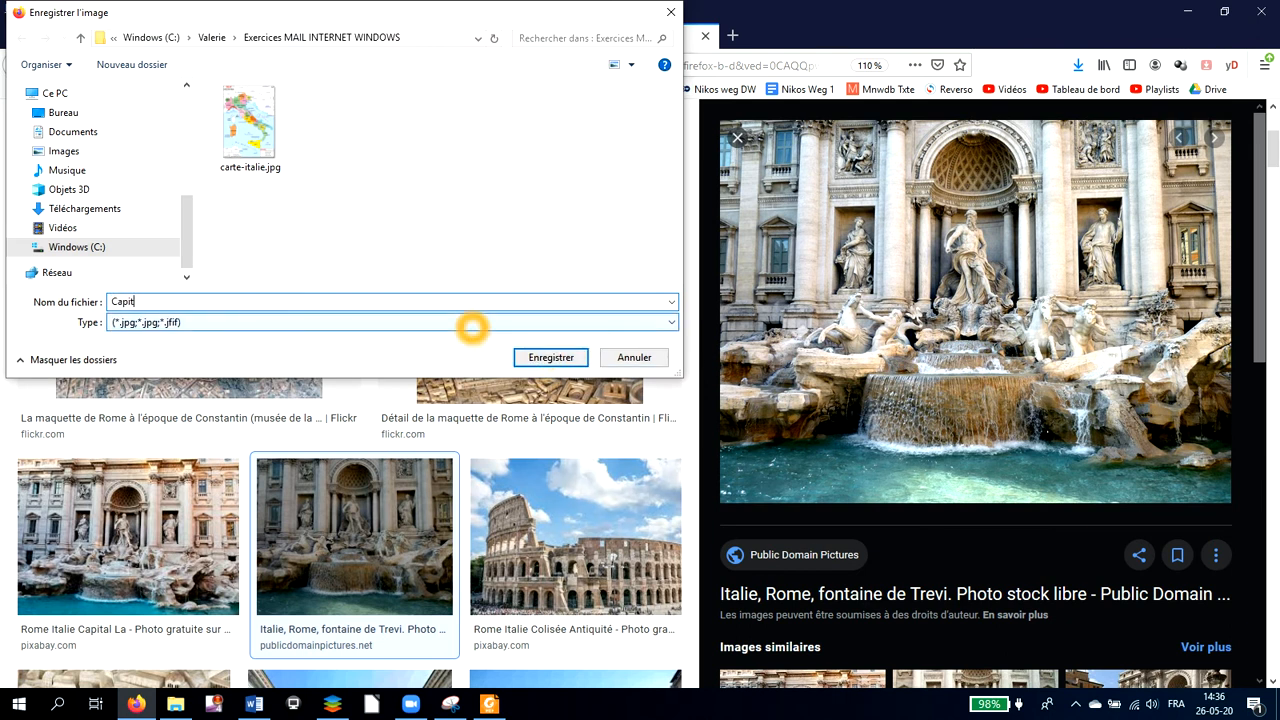
pyautogui.press('BackSpace')
pyautogui.press('BackSpace')
pyautogui.press('BackSpace')
pyautogui.press('BackSpace')
pyautogui.click(552, 358)
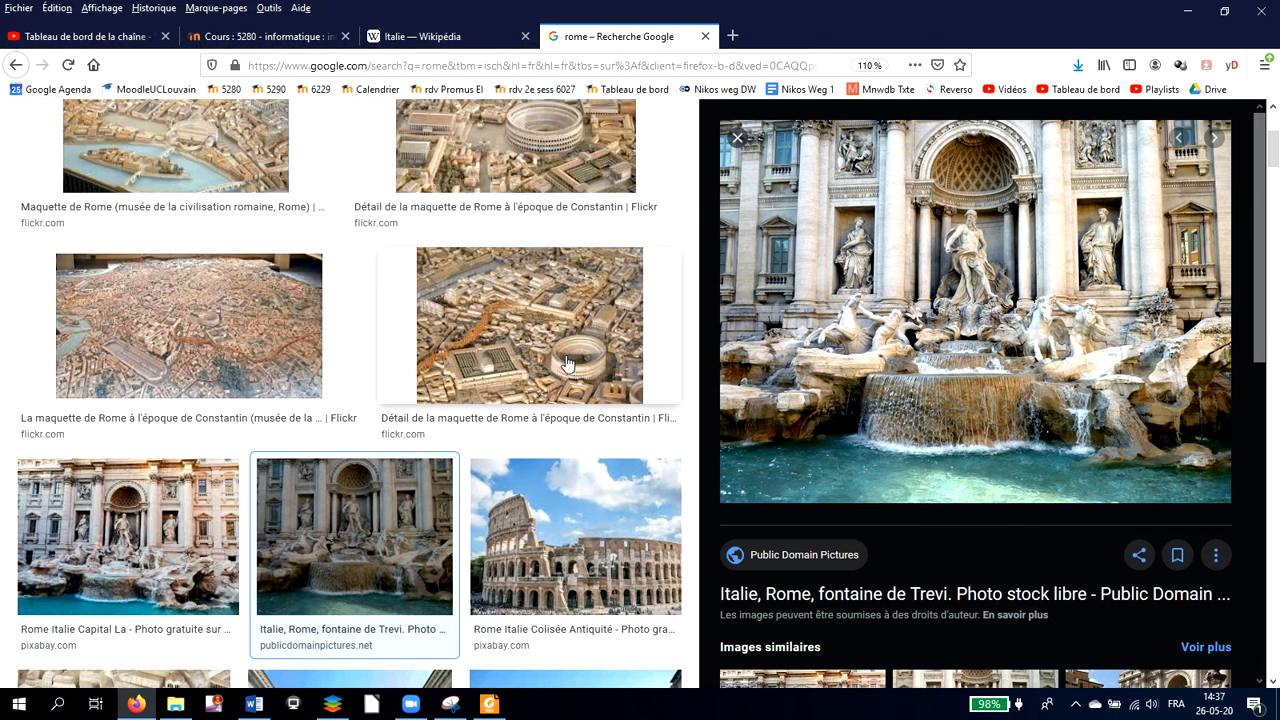
# - Set the usage rights filter of the Rome image search to "Images non filtrées par licence"
pyautogui.scroll(5, 793, 333)
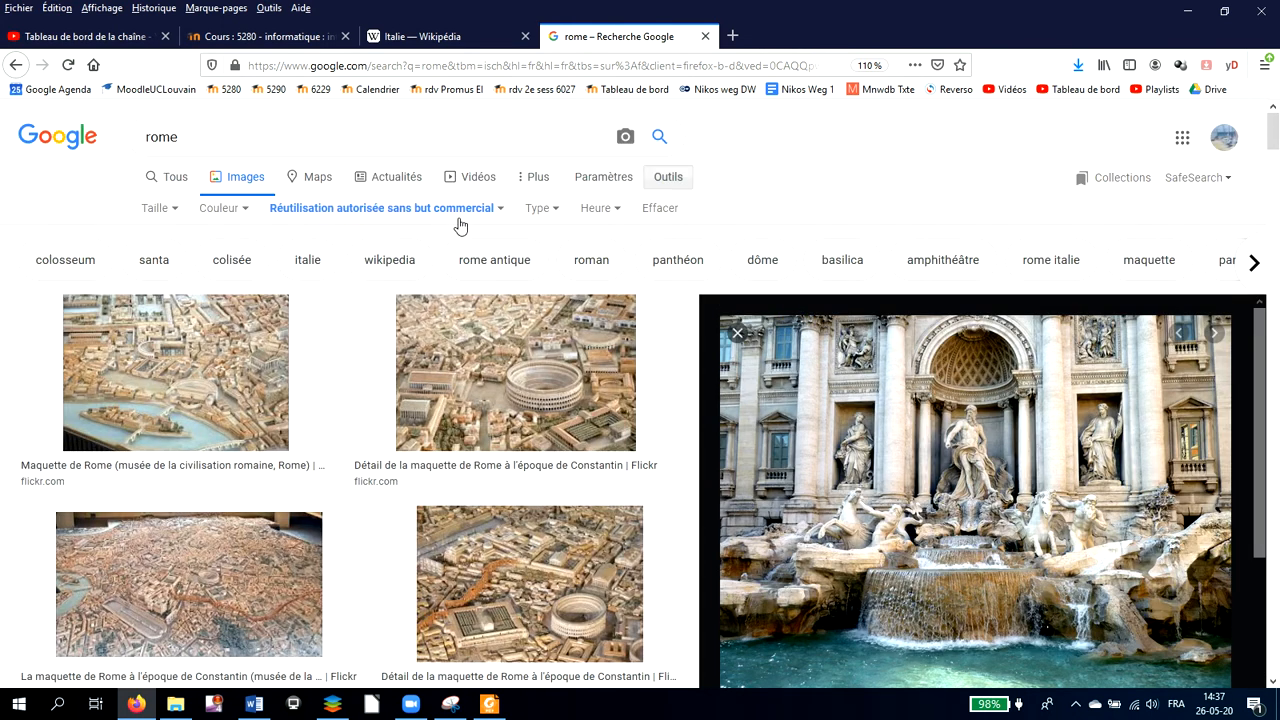
pyautogui.click(504, 212)
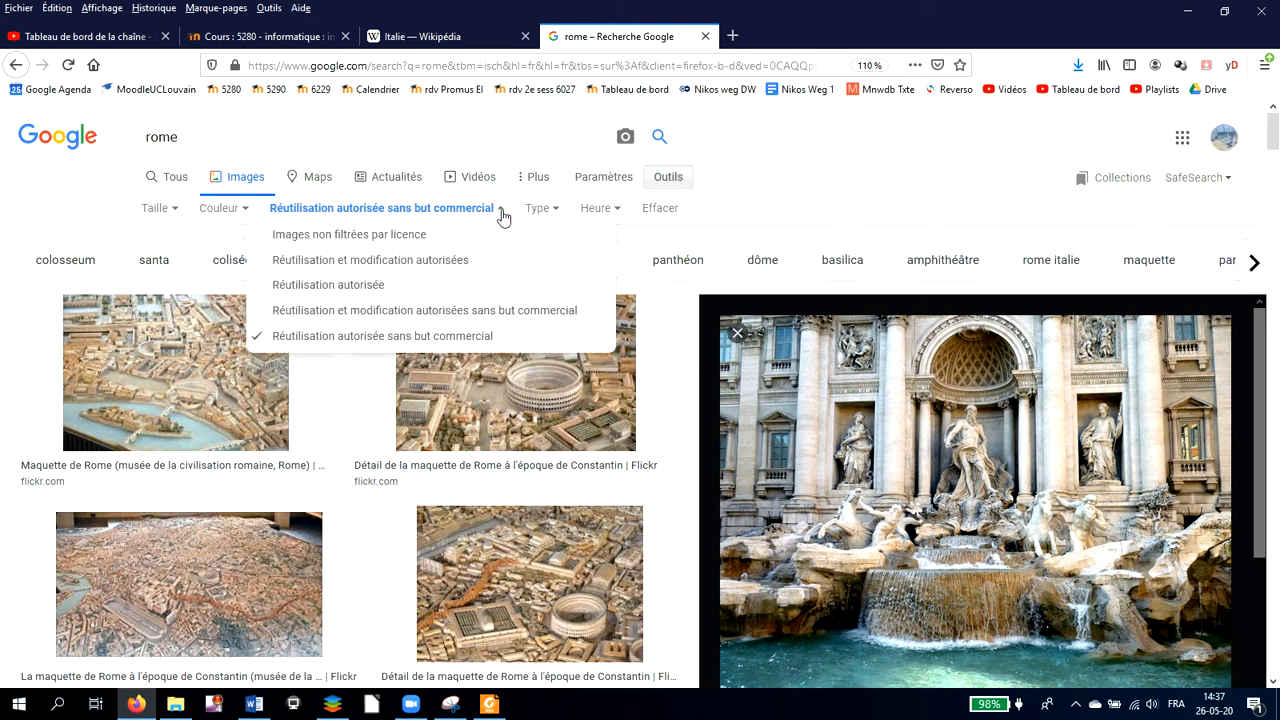
pyautogui.click(408, 240)
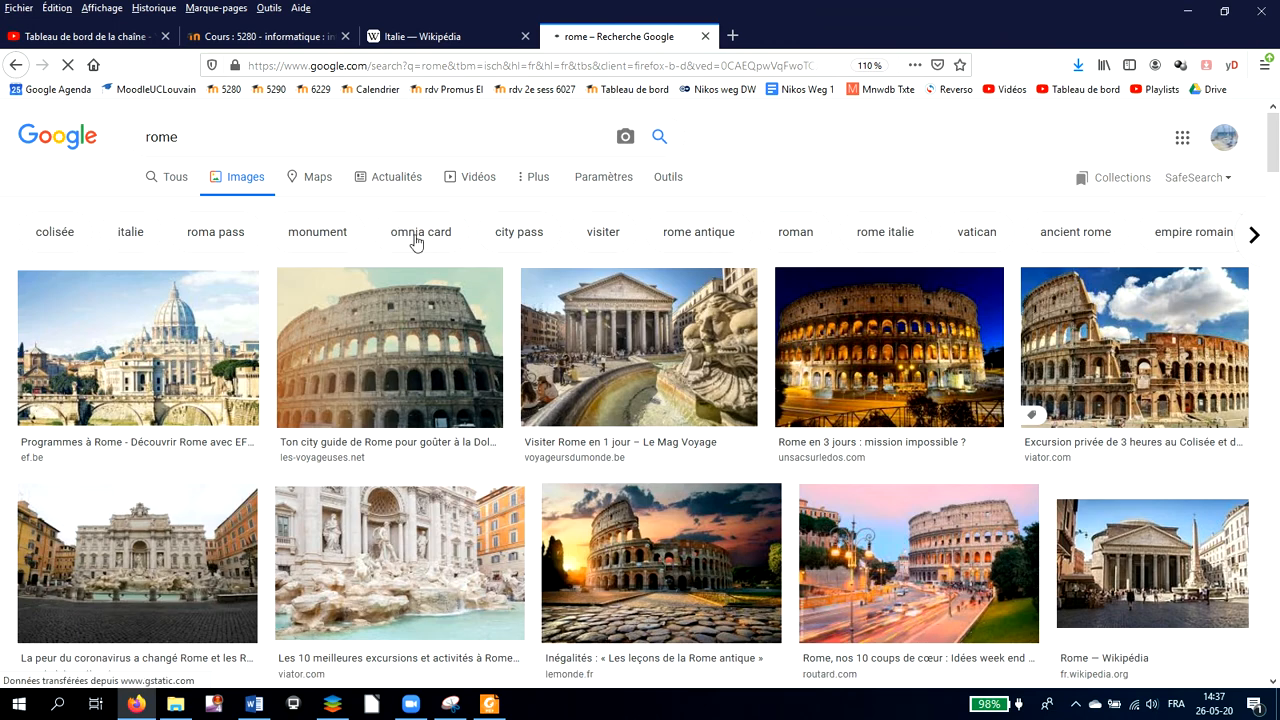
# - Filter the Rome images by the type "Images clipart" and look through the results
pyautogui.click(668, 180)
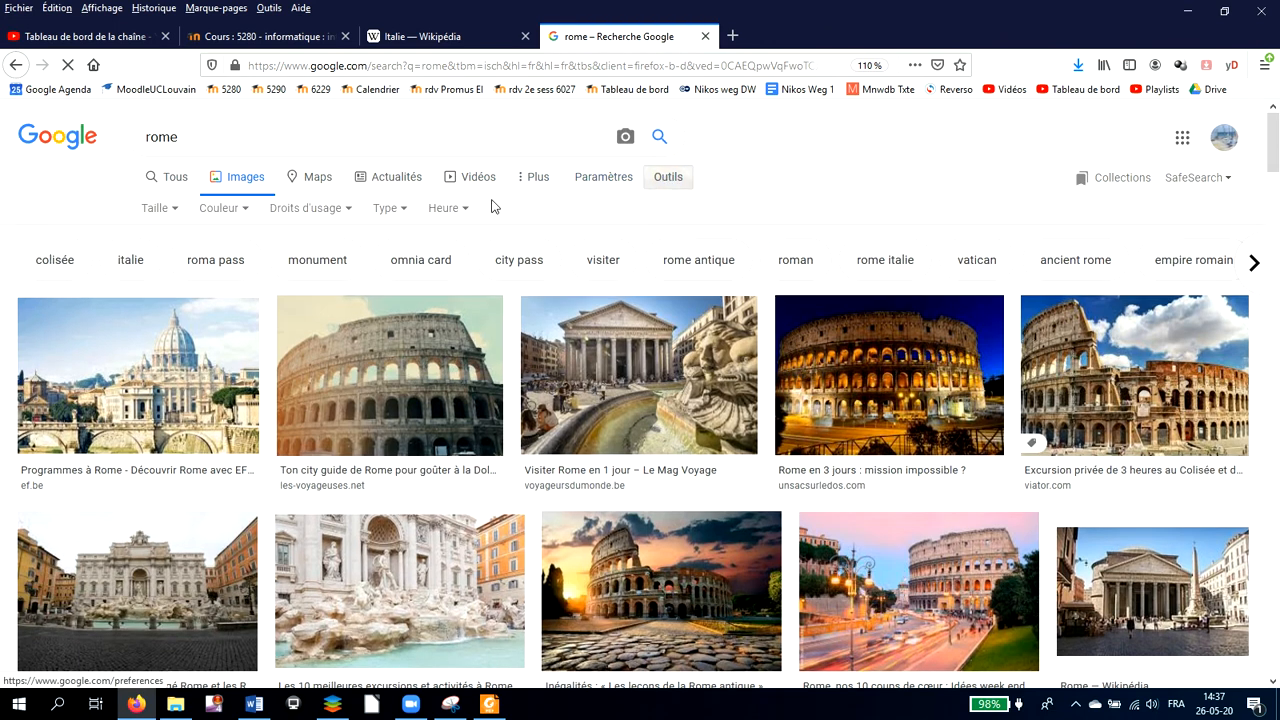
pyautogui.click(345, 216)
pyautogui.click(399, 213)
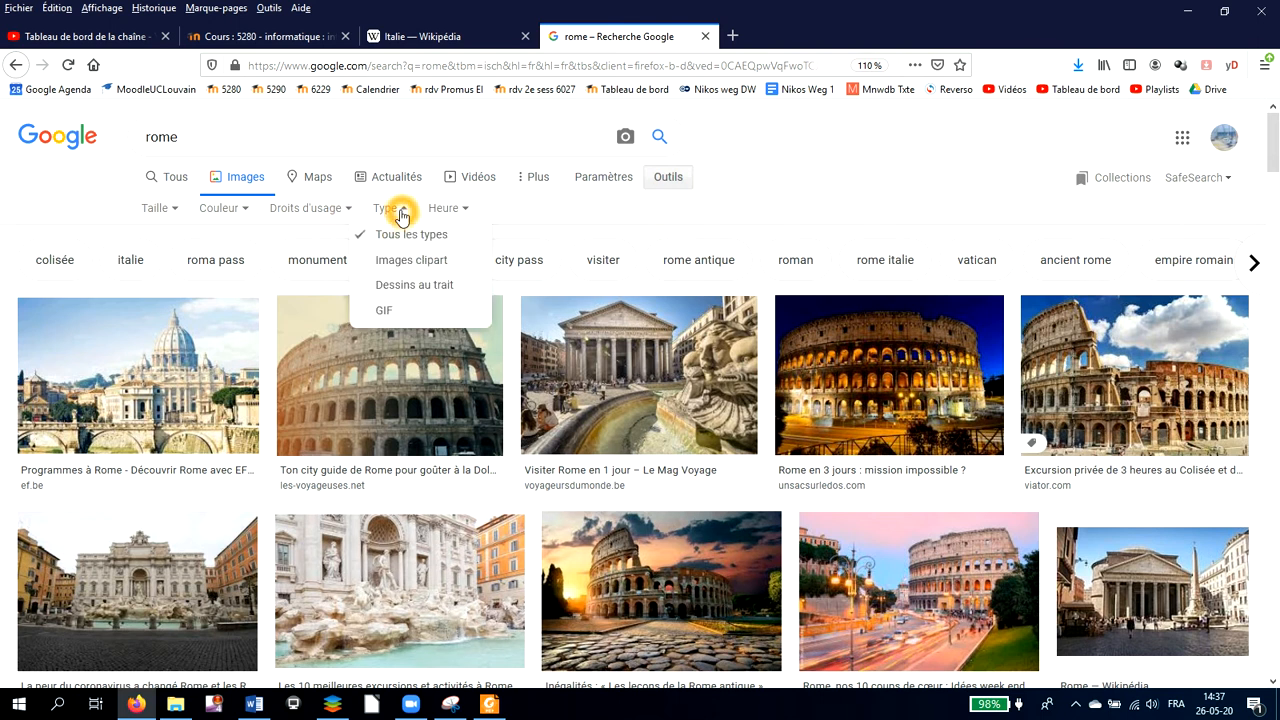
pyautogui.click(395, 264)
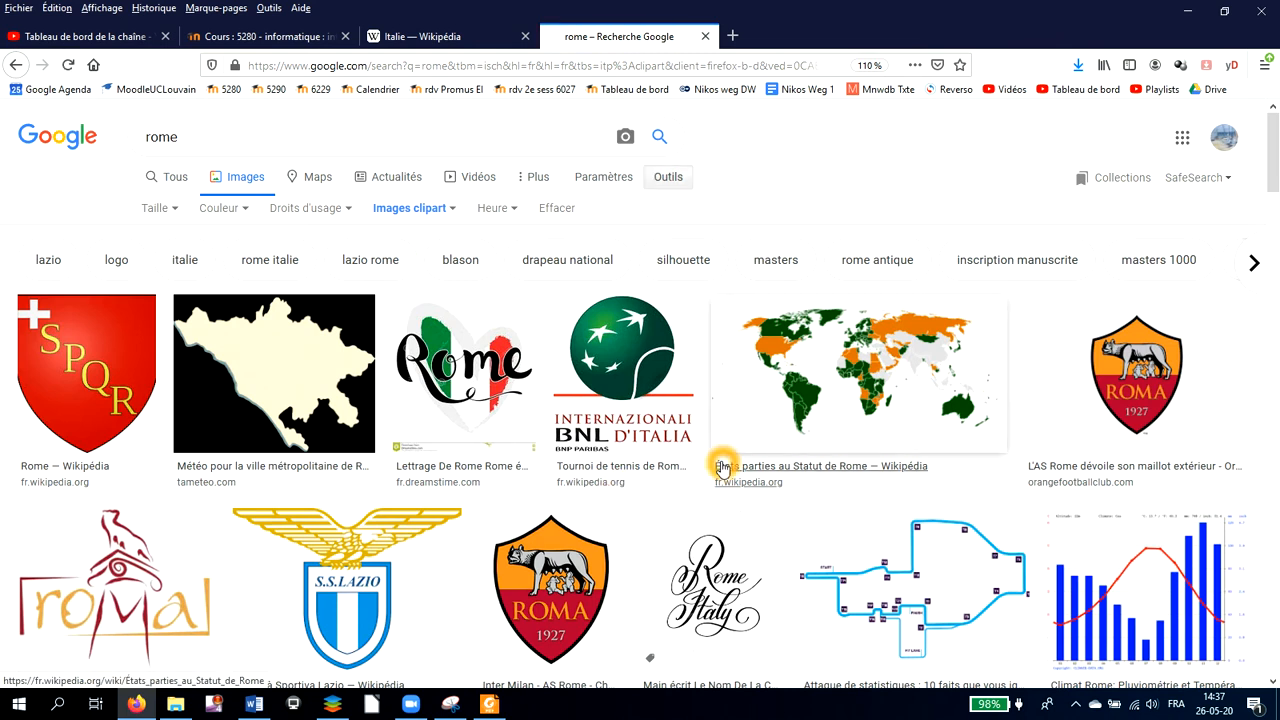
pyautogui.scroll(-2, 722, 470)
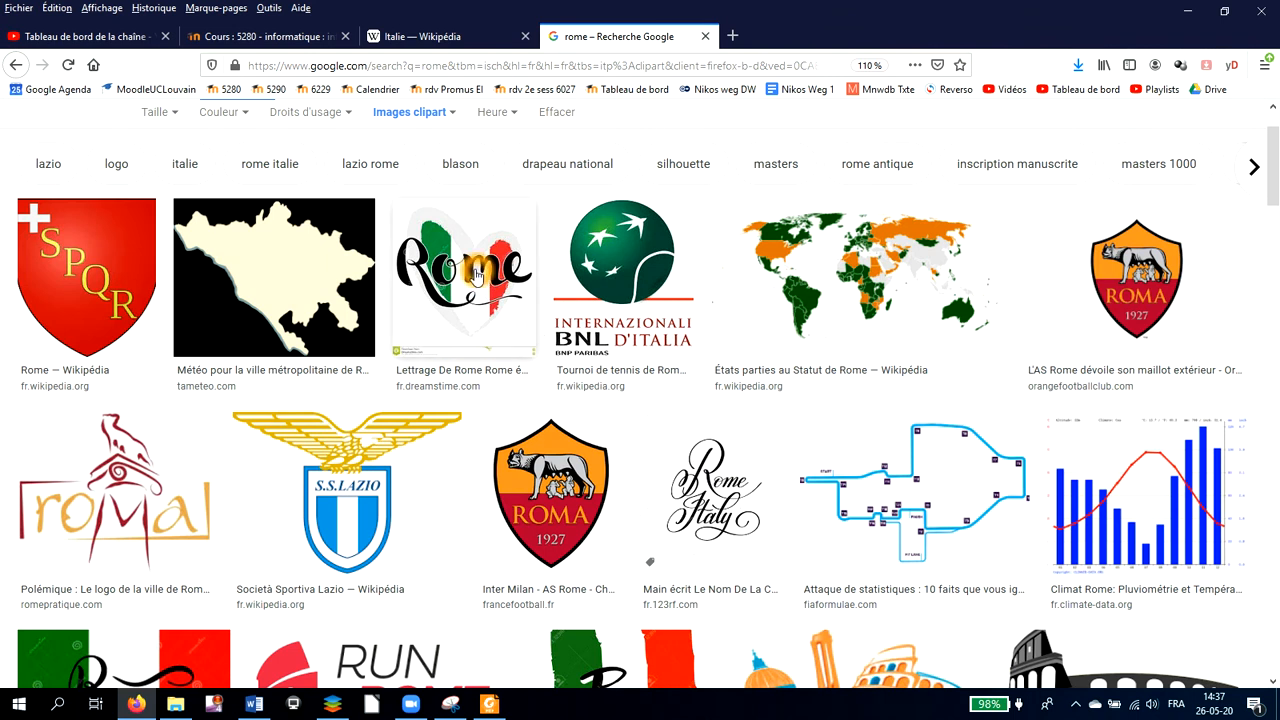
pyautogui.scroll(-2, 476, 278)
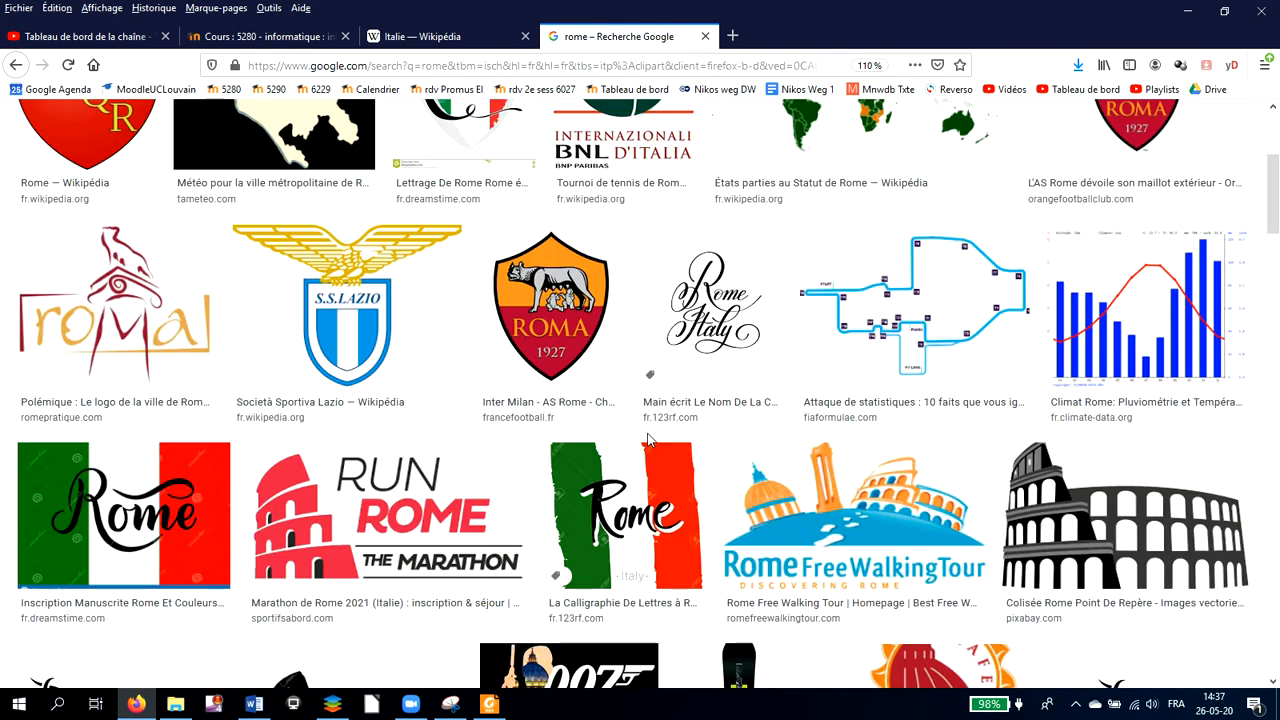
pyautogui.scroll(3, 676, 497)
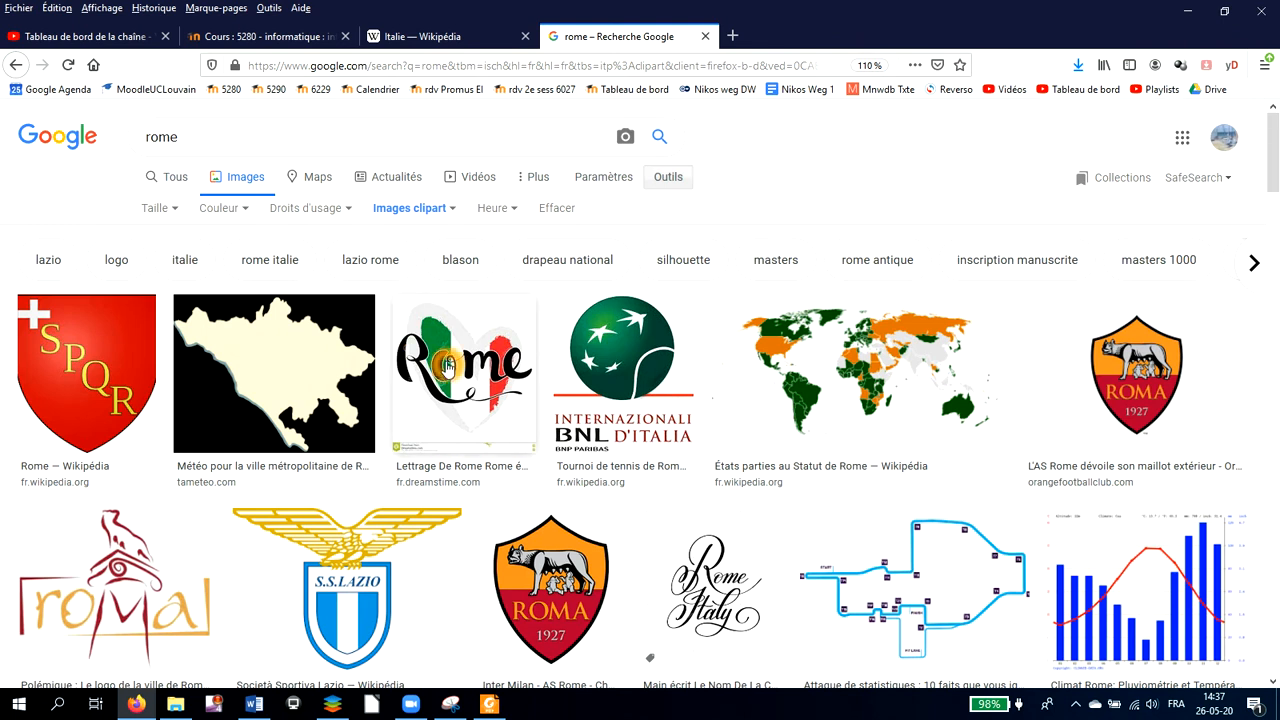
# - Change the image type filter to "Dessins au trait" and look through the line drawings of Rome
pyautogui.click(451, 209)
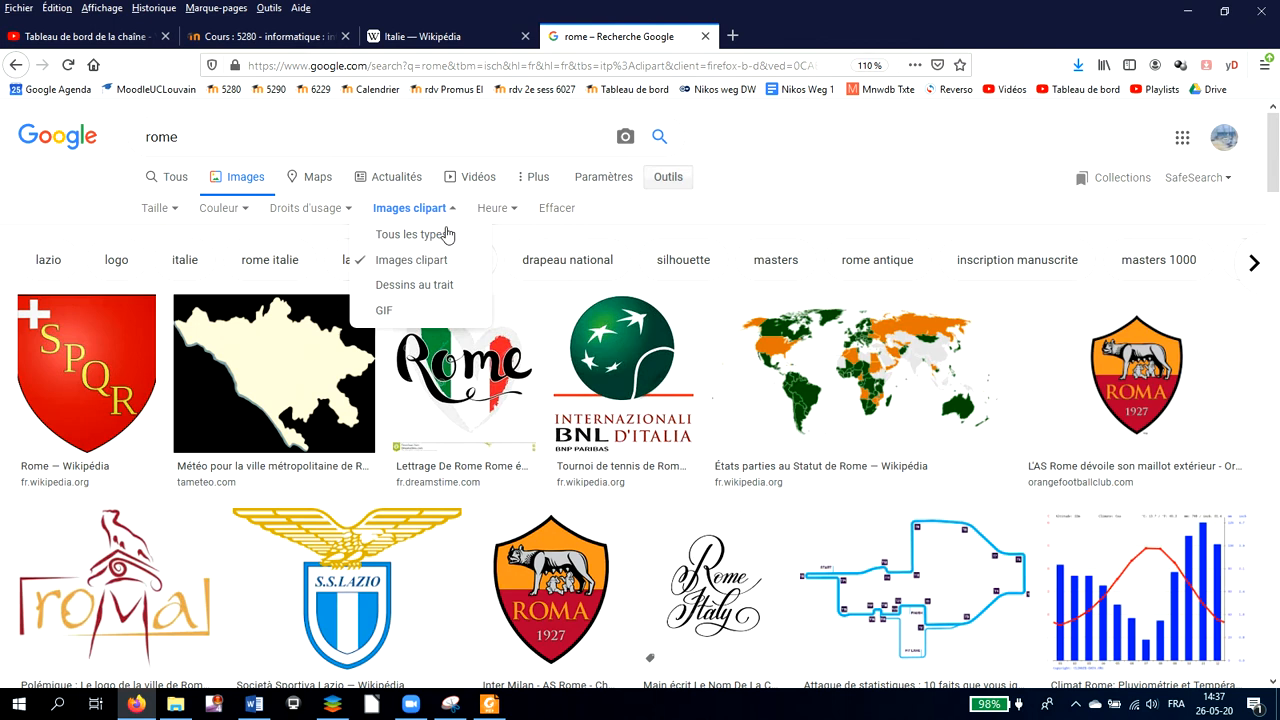
pyautogui.click(431, 286)
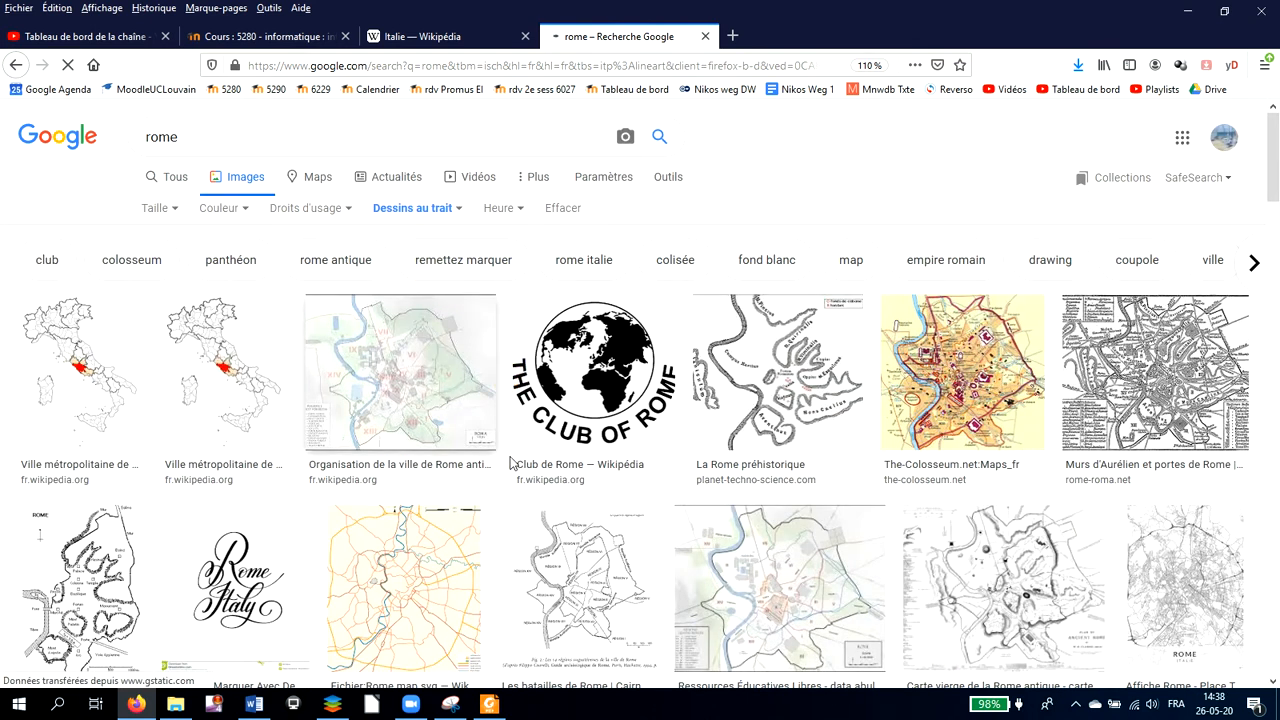
pyautogui.scroll(-2, 509, 458)
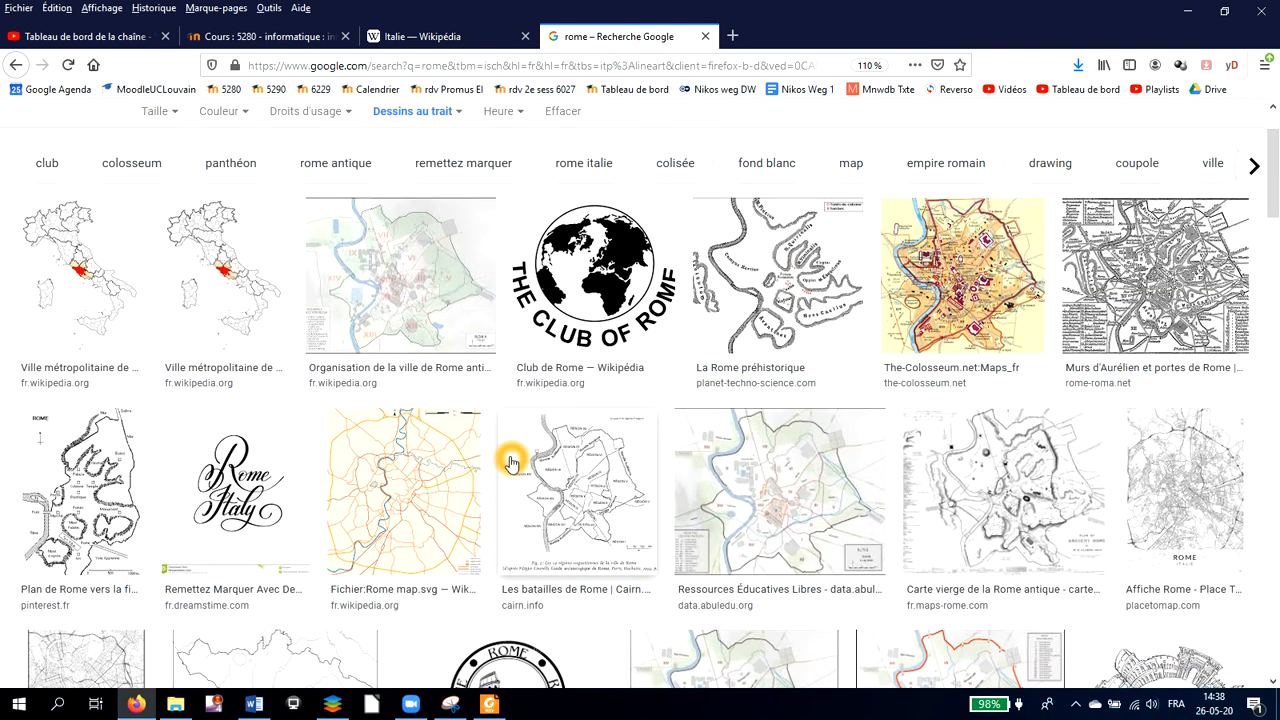
pyautogui.scroll(-3, 509, 462)
pyautogui.scroll(-3, 510, 462)
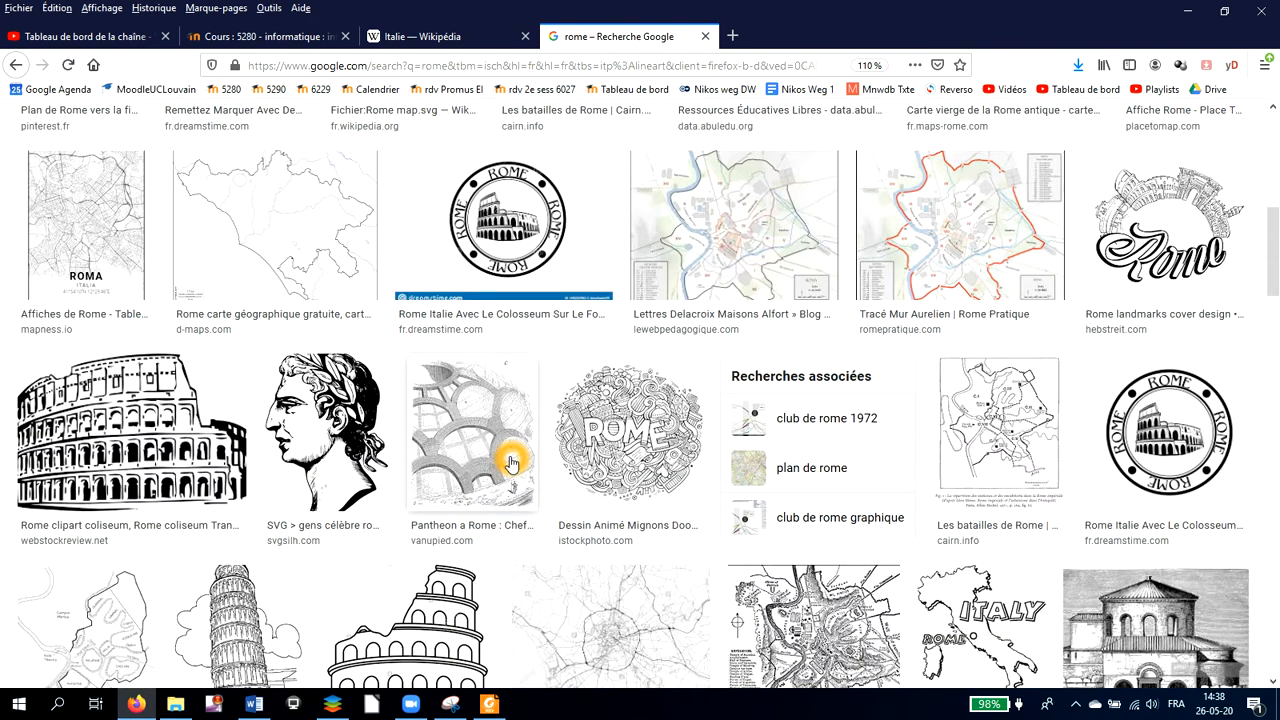
pyautogui.scroll(-1, 510, 462)
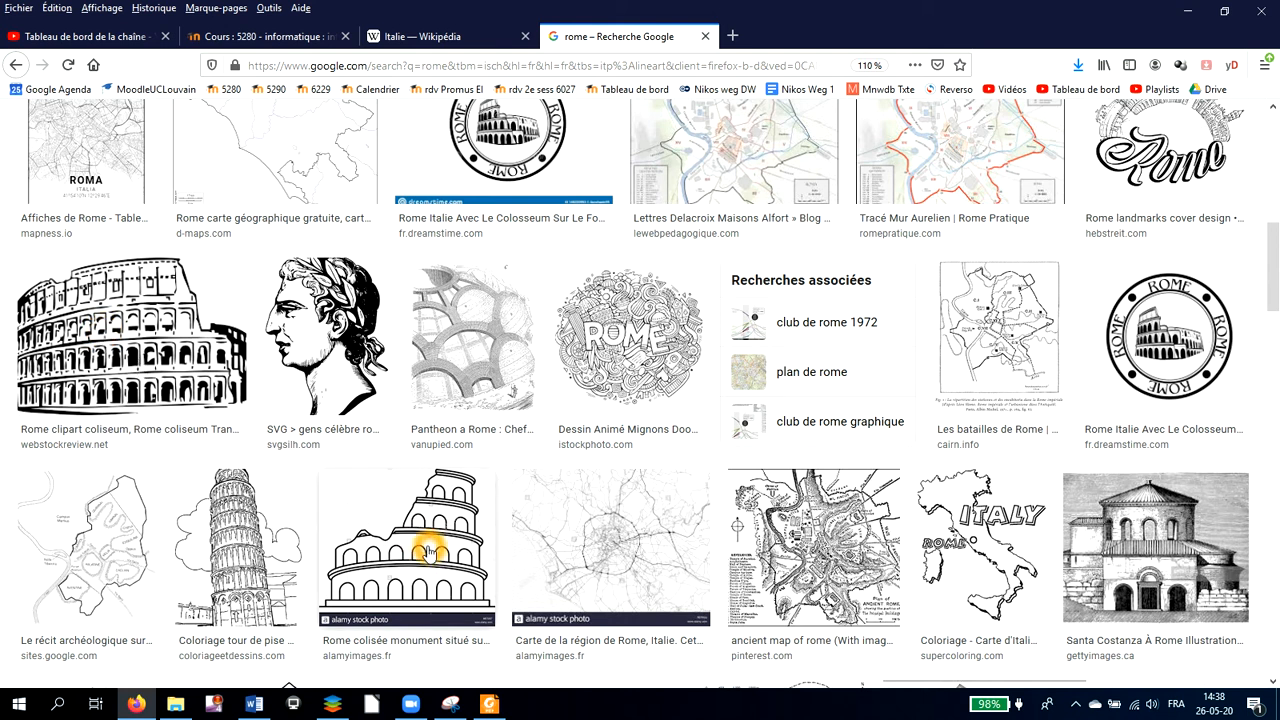
pyautogui.scroll(10, 428, 550)
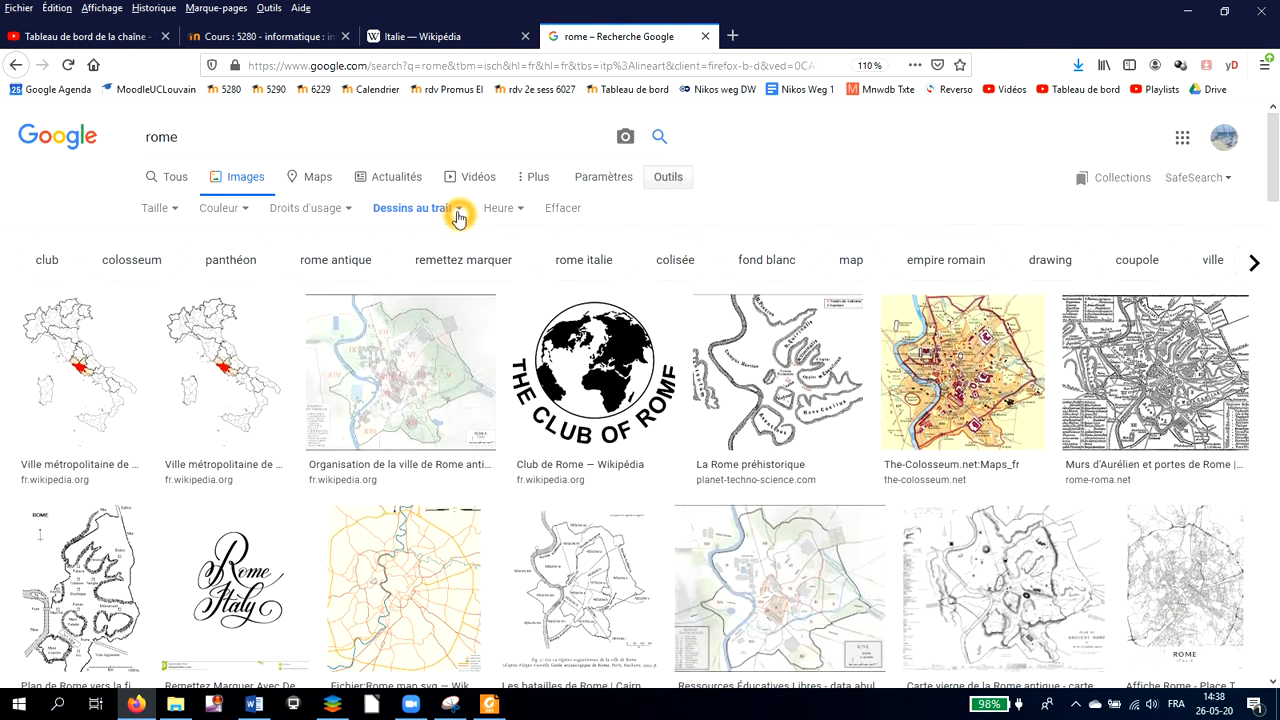
# - Change the image type filter to GIF and preview the night-time Trevi Fountain result from Douces effrontées
pyautogui.click(457, 212)
pyautogui.click(408, 314)
pyautogui.click(406, 313)
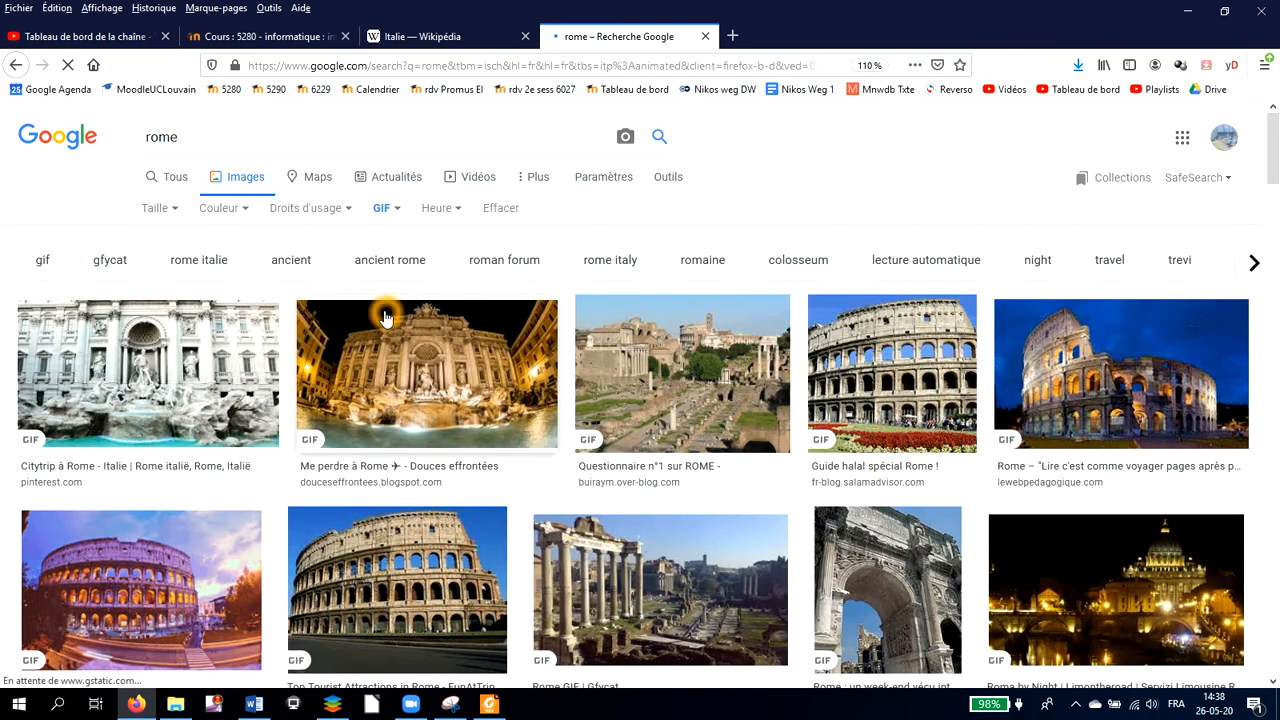
pyautogui.click(524, 405)
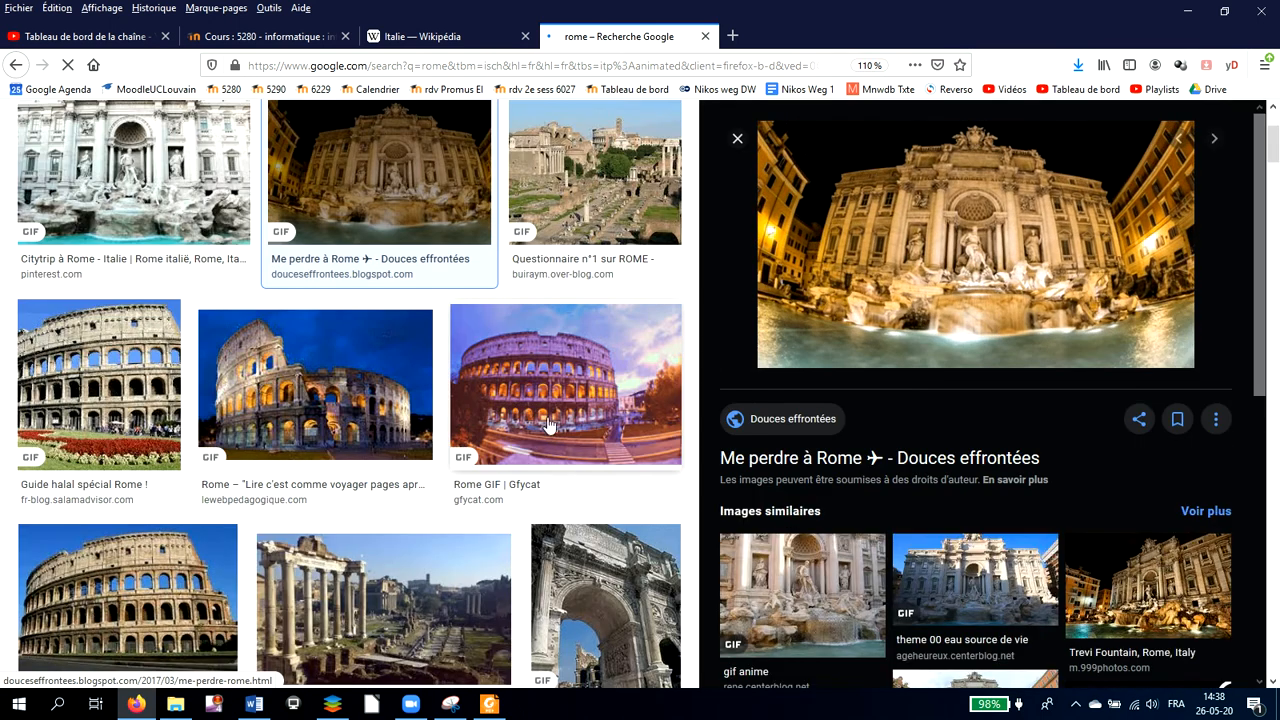
# - Reset the image type filter to "Tous les types"
pyautogui.scroll(3, 530, 453)
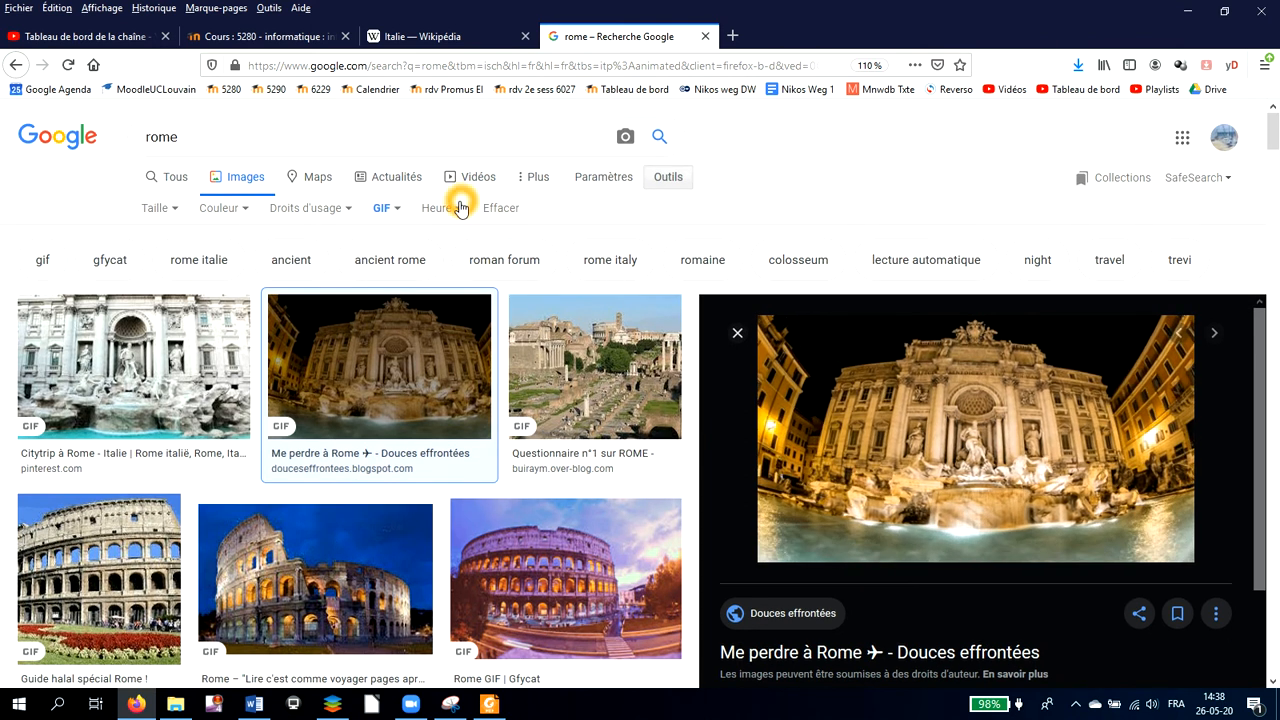
pyautogui.click(398, 210)
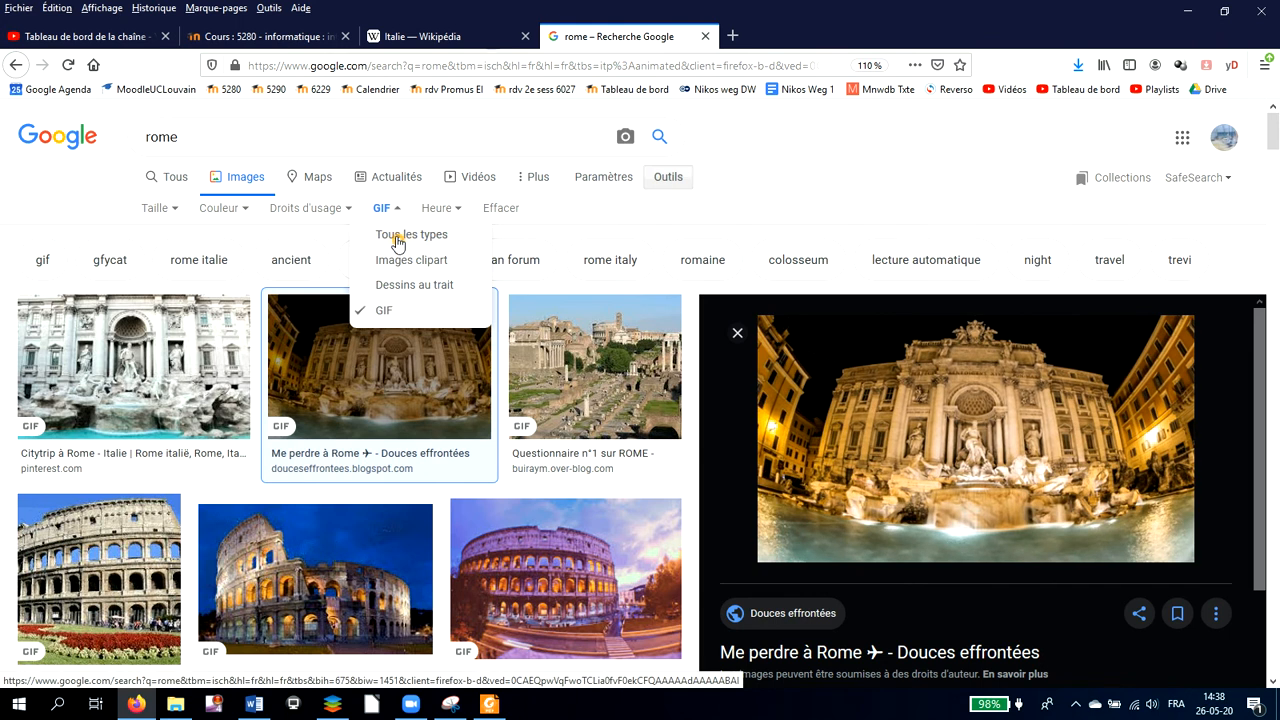
pyautogui.click(426, 234)
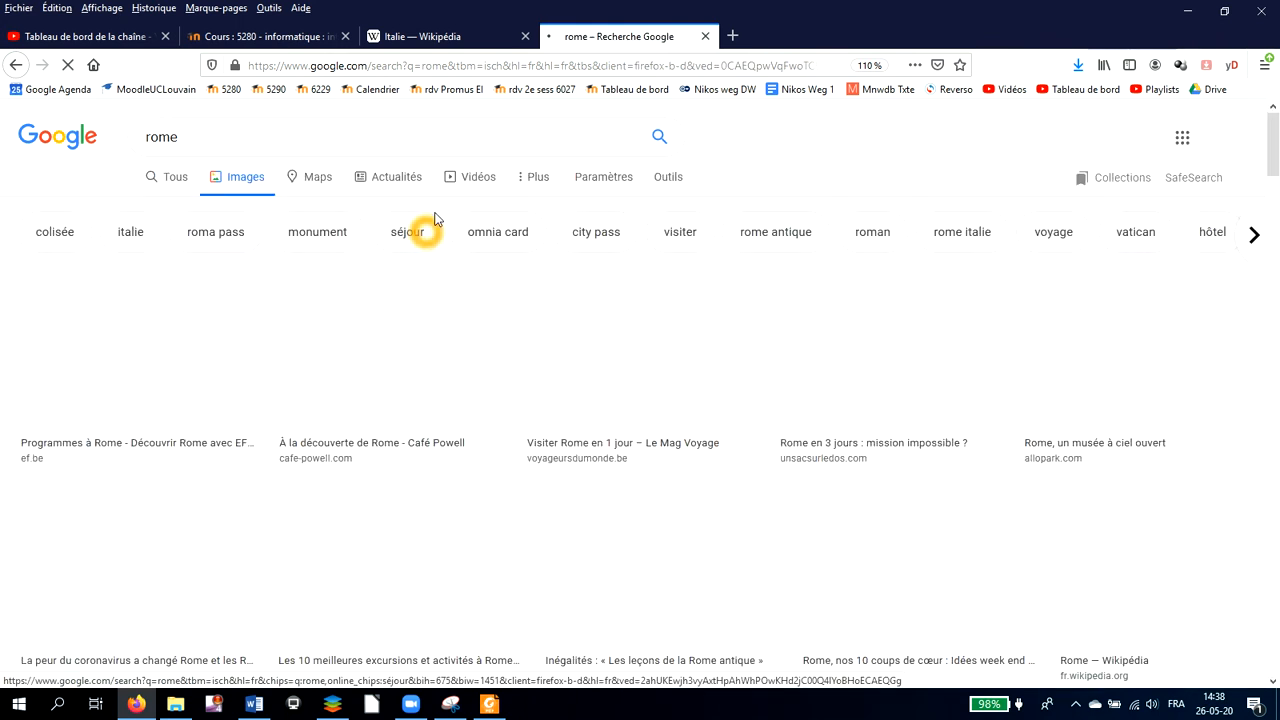
# - Show the search filters again and examine the available time period options without choosing one
pyautogui.click(666, 177)
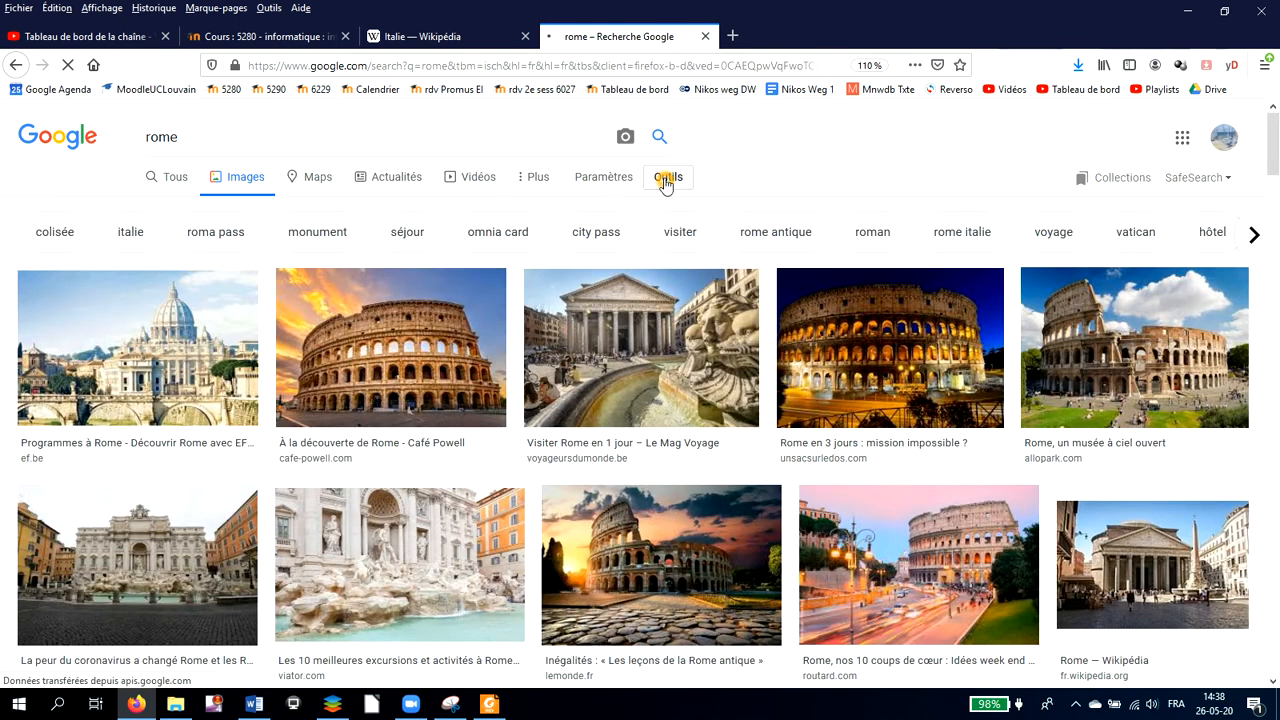
pyautogui.click(505, 213)
pyautogui.click(465, 212)
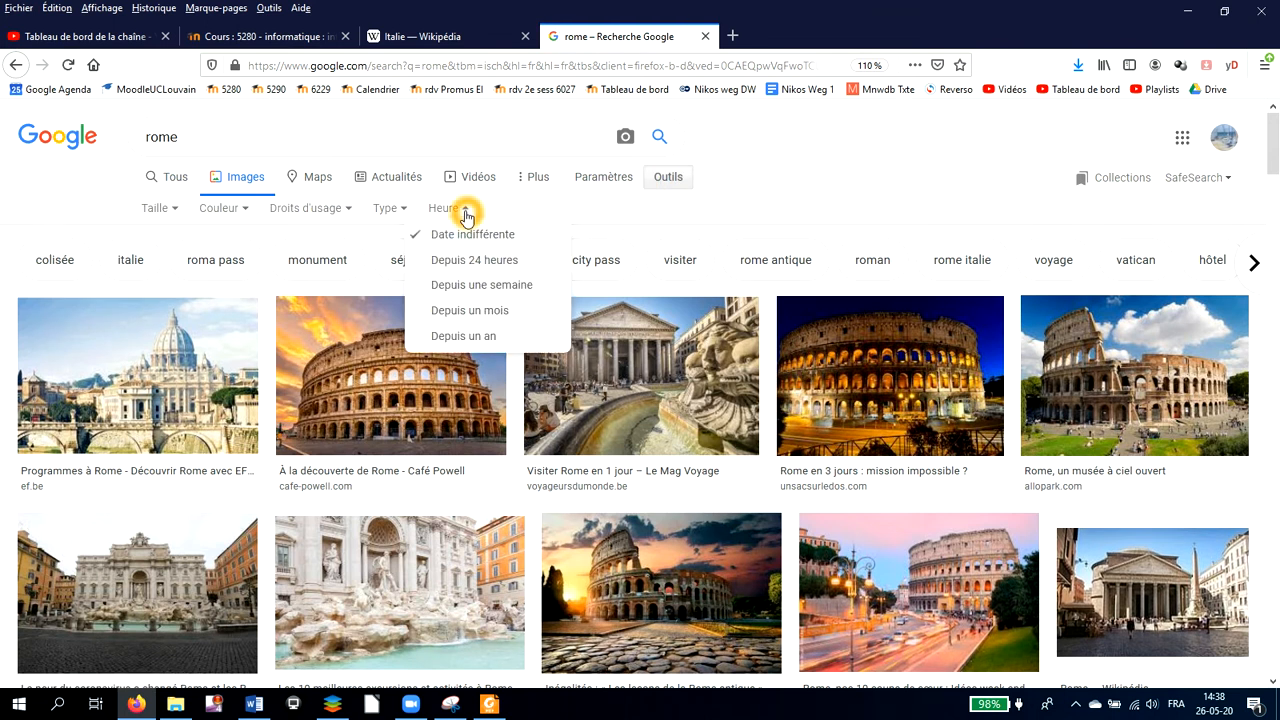
pyautogui.click(465, 212)
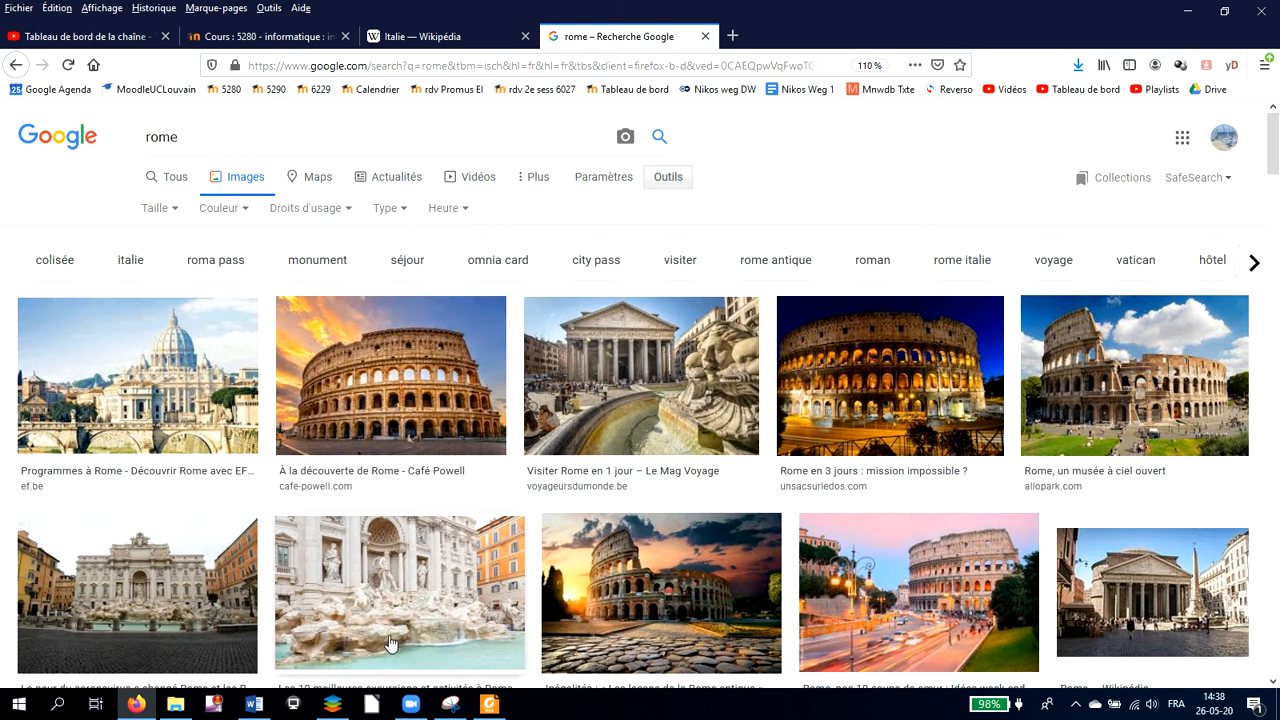
# - Switch to Italie.docx in ONLYOFFICE and reduce the document zoom to 80%
pyautogui.click(338, 706)
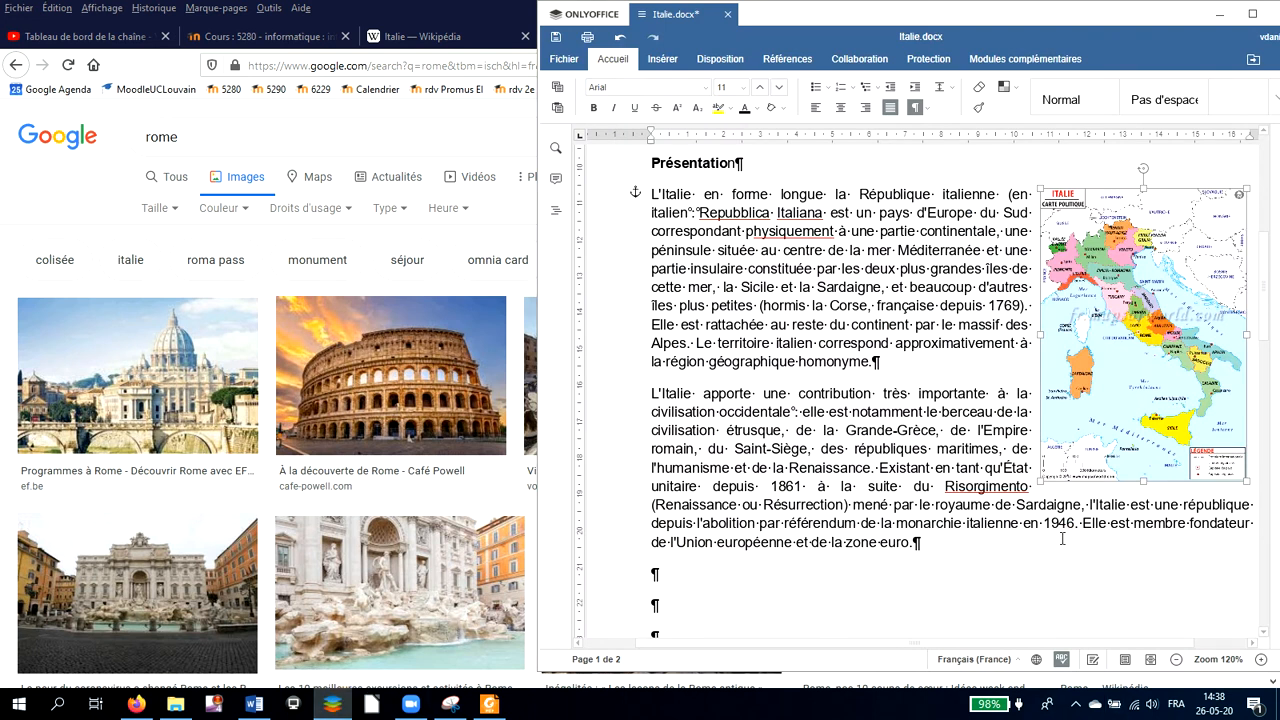
pyautogui.scroll(2, 1055, 535)
pyautogui.scroll(3, 1055, 535)
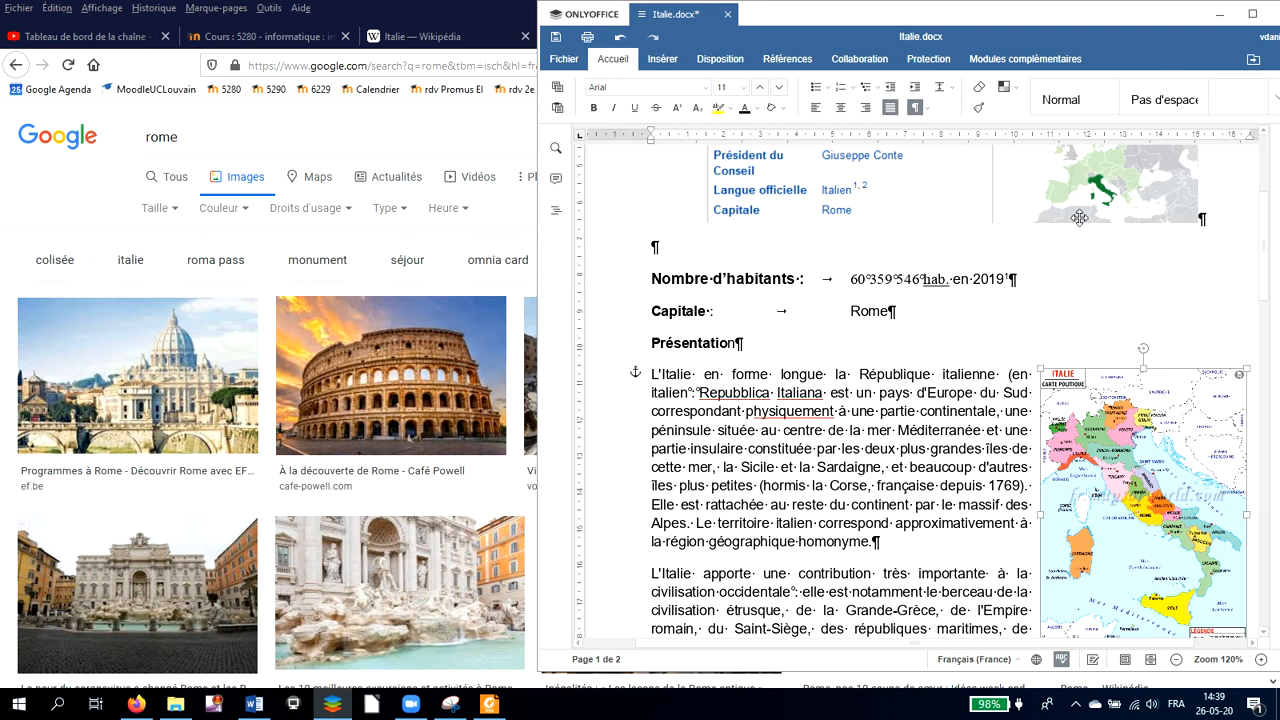
pyautogui.click(1178, 662)
pyautogui.click(1178, 662)
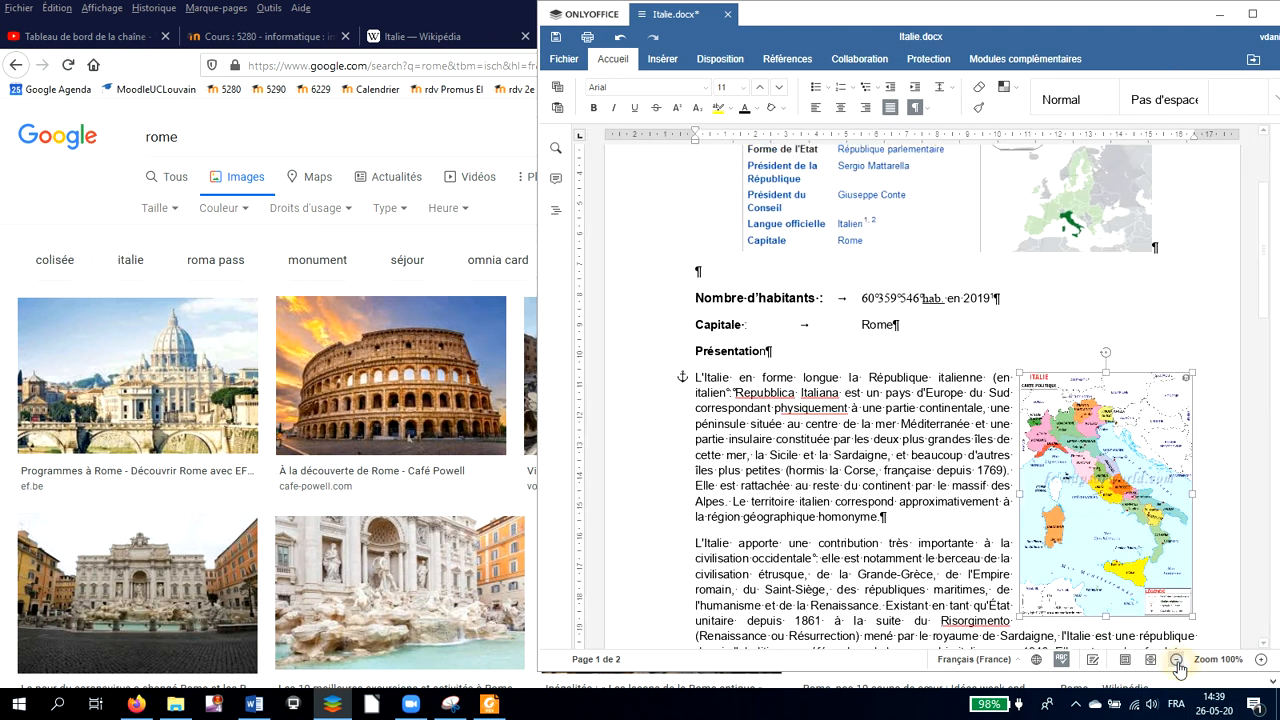
pyautogui.click(1177, 662)
pyautogui.click(1177, 662)
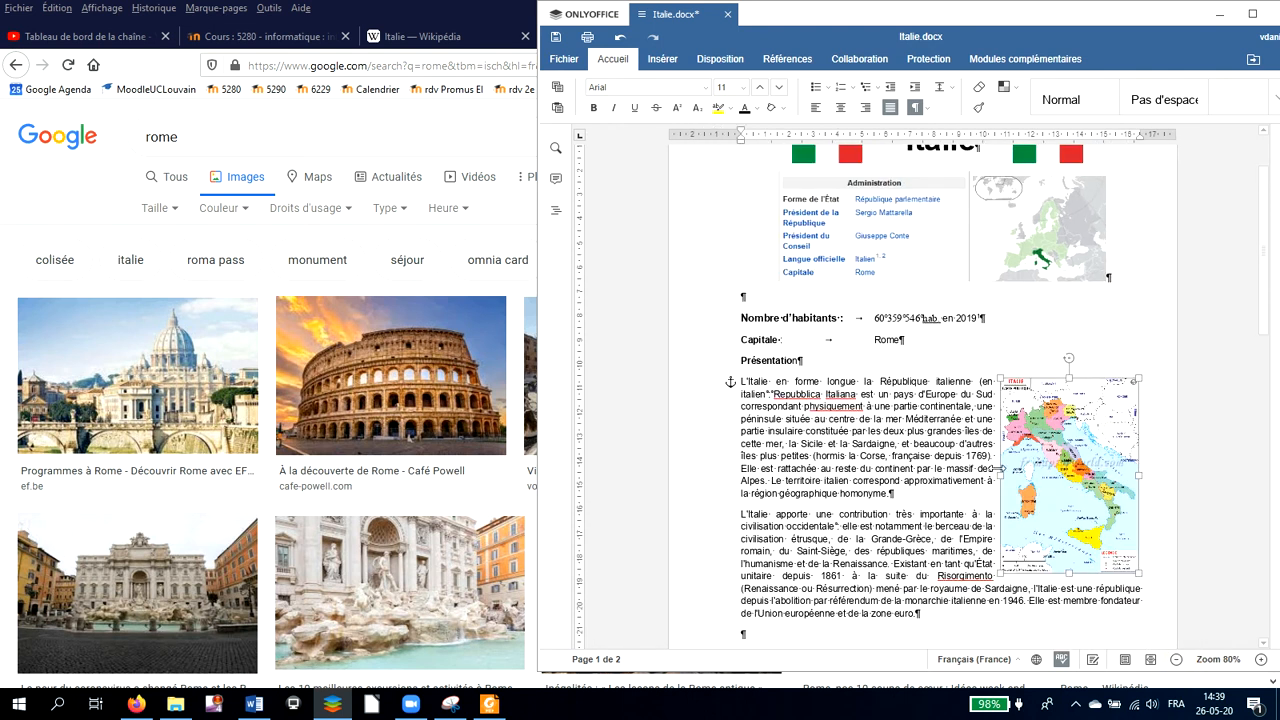
# - Review the images already placed on the document's first page, from the title flags down to the empty paragraphs below the Présentation text
pyautogui.scroll(2, 1004, 476)
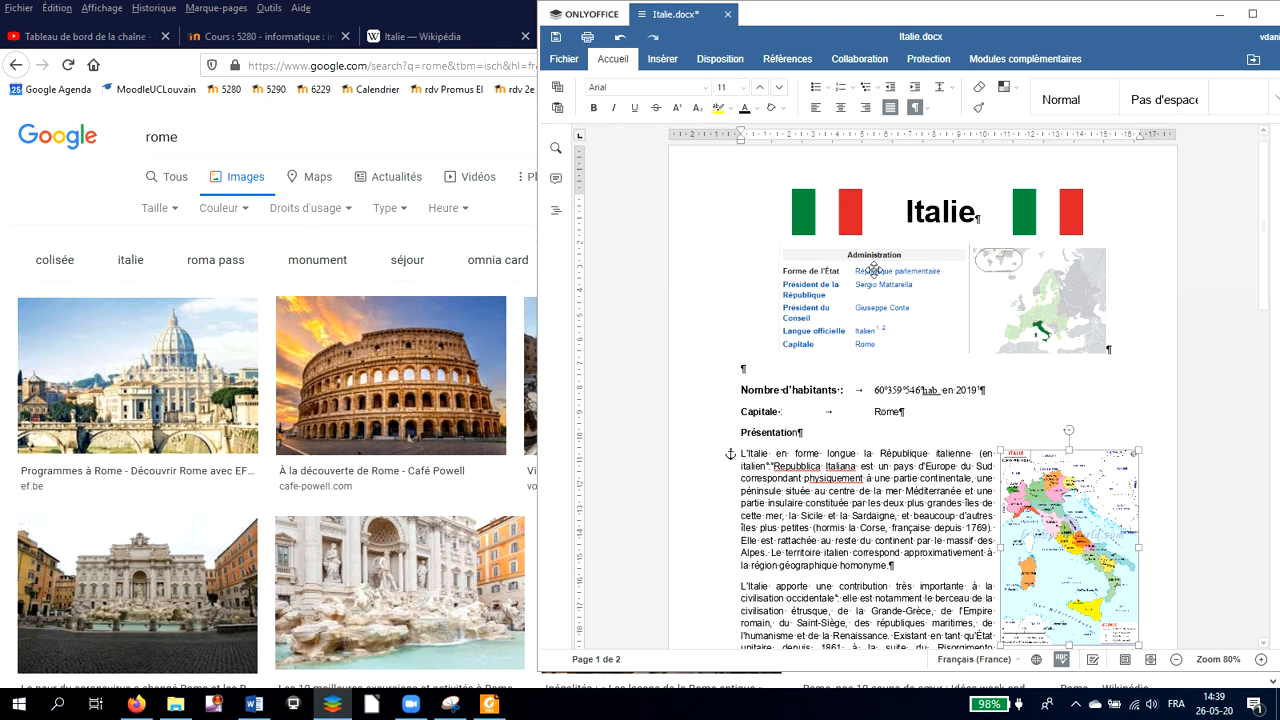
pyautogui.click(878, 323)
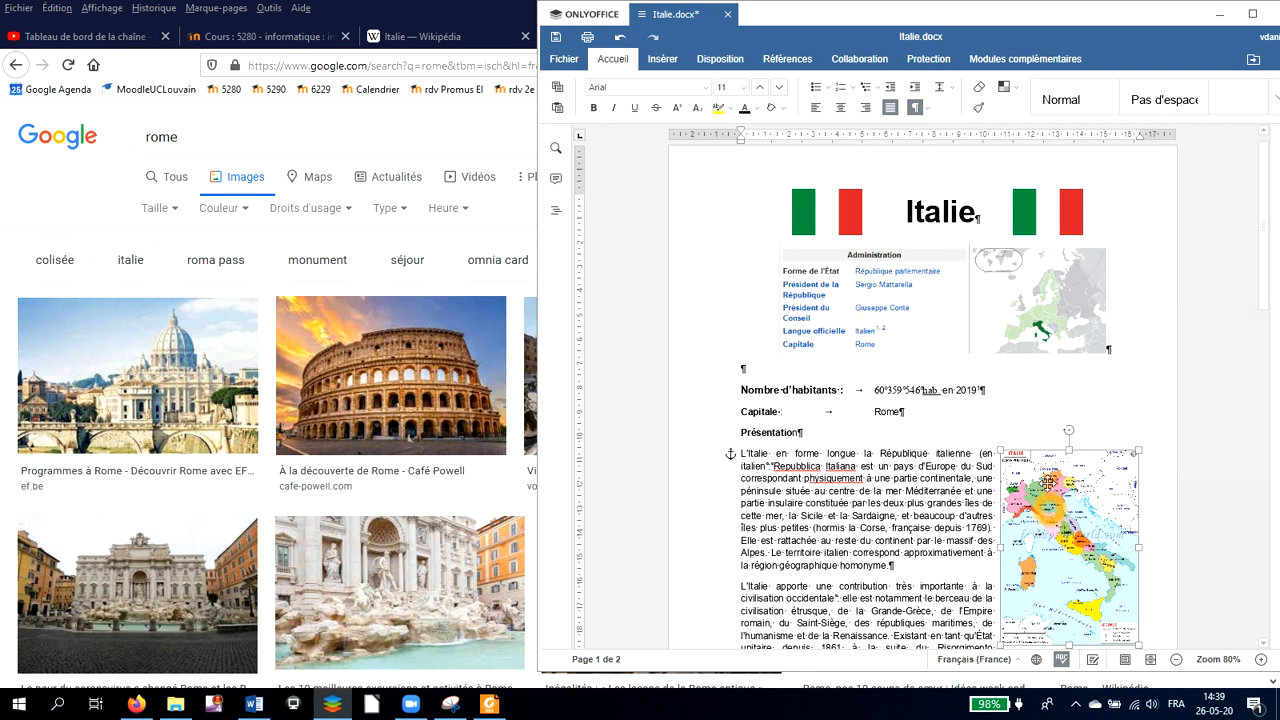
pyautogui.click(1071, 552)
pyautogui.scroll(-1, 1071, 547)
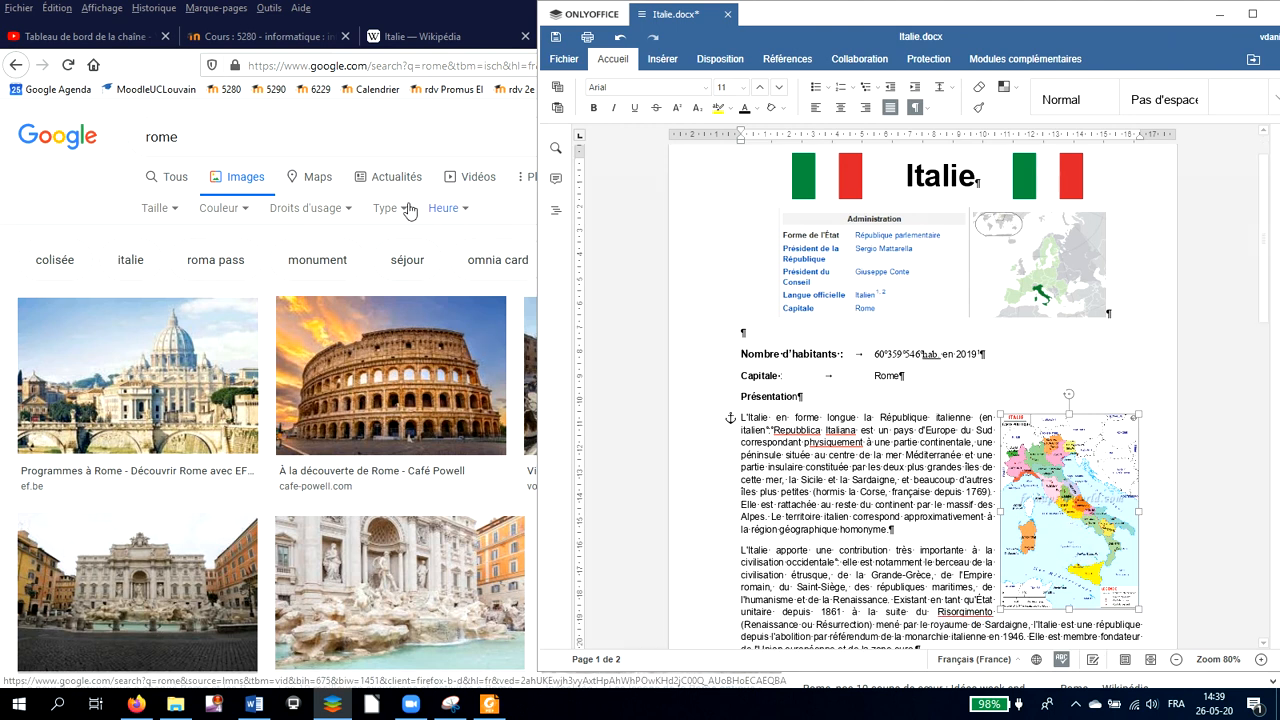
pyautogui.click(538, 205)
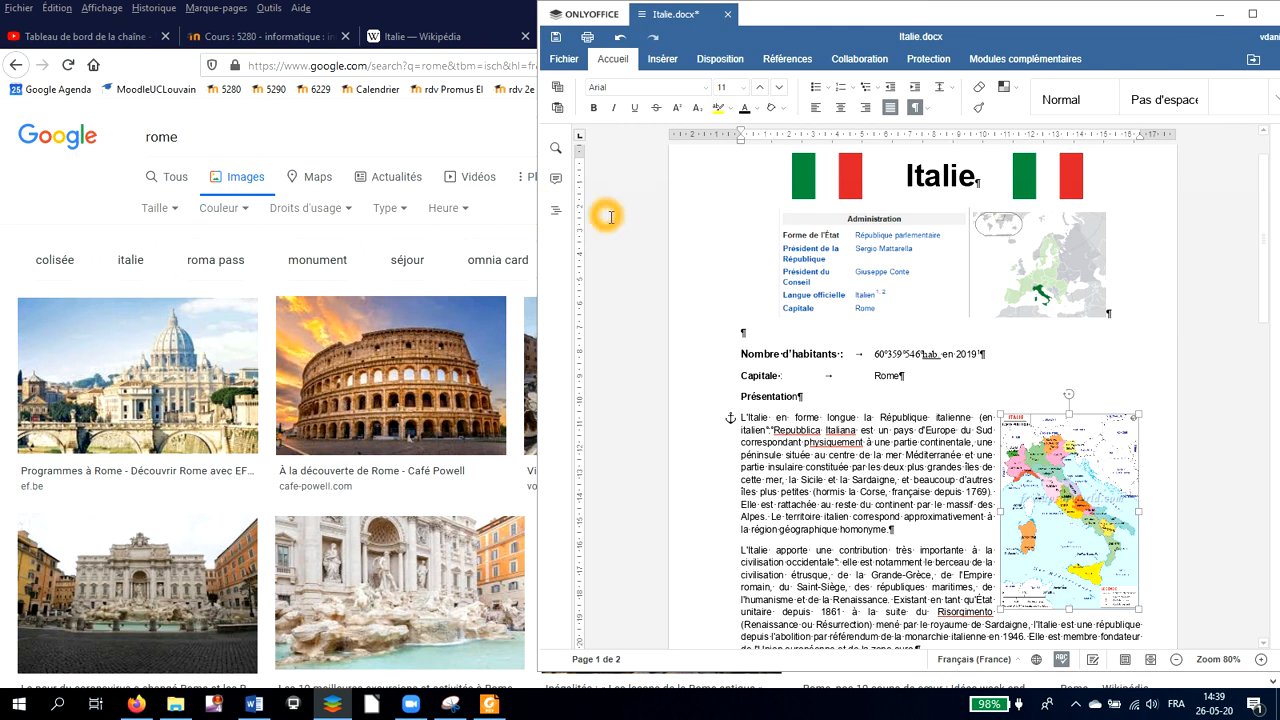
pyautogui.scroll(-1, 808, 455)
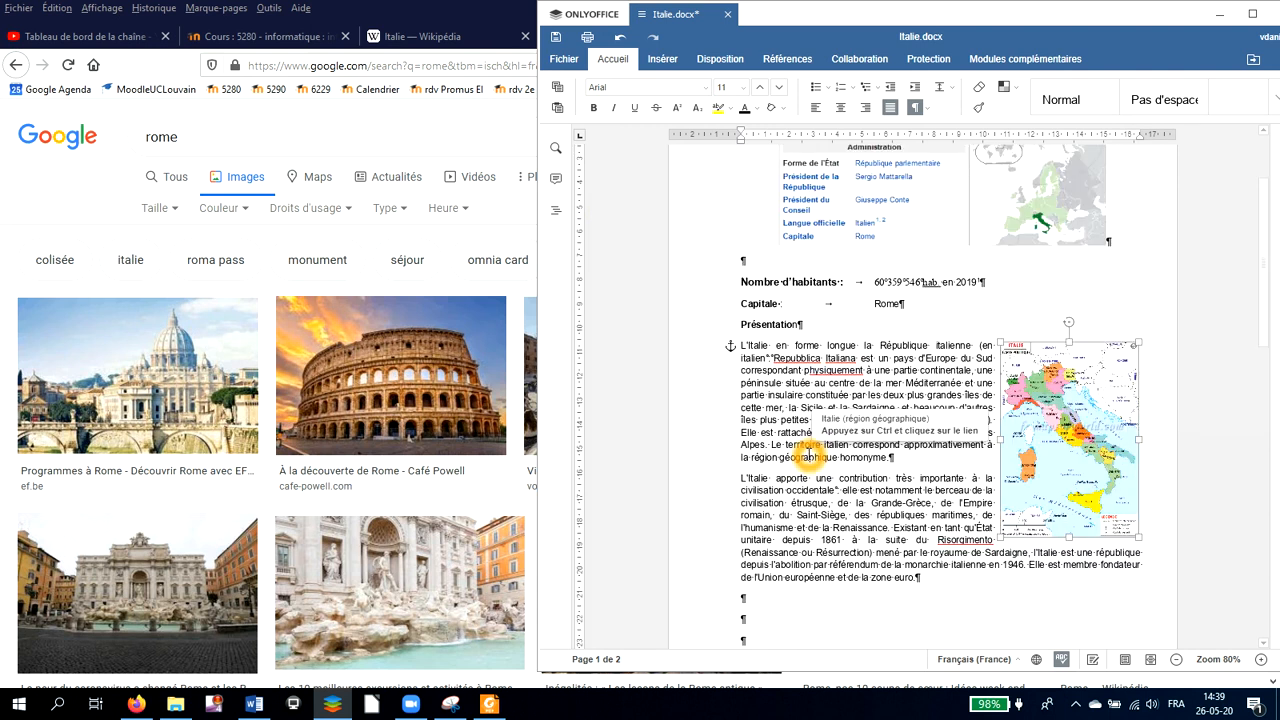
pyautogui.scroll(-2, 808, 455)
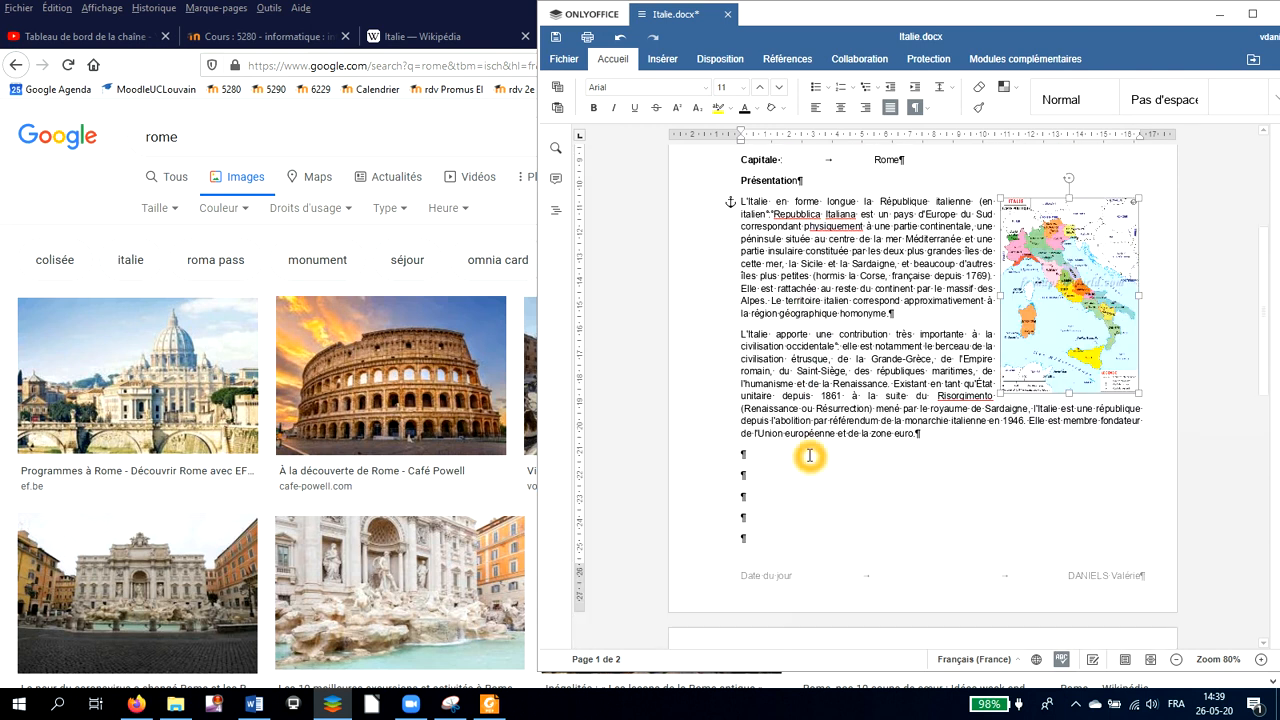